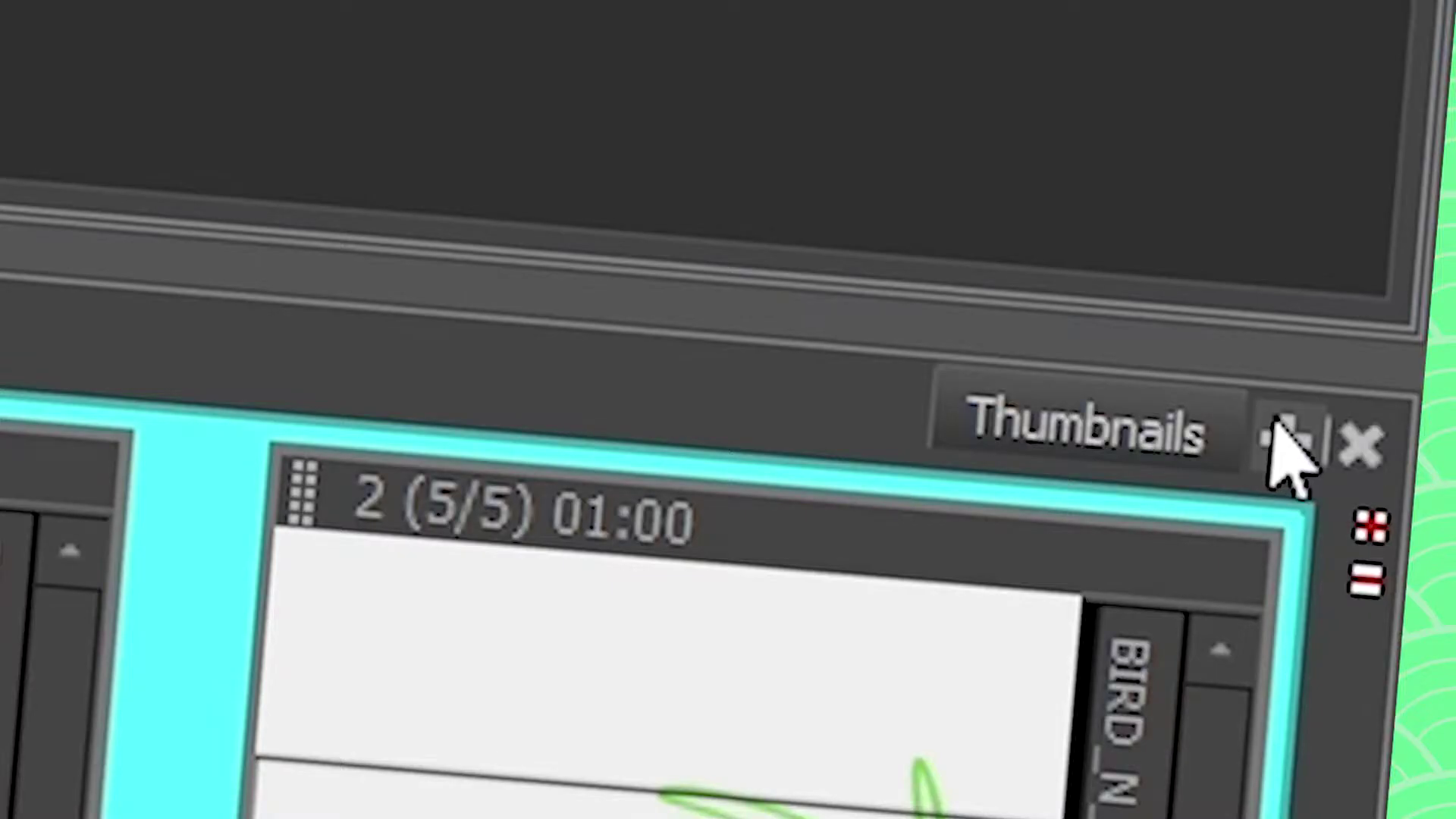
Add a Timeline view beside the Thumbnails view, then return to the panel thumbnails.
click(1271, 639)
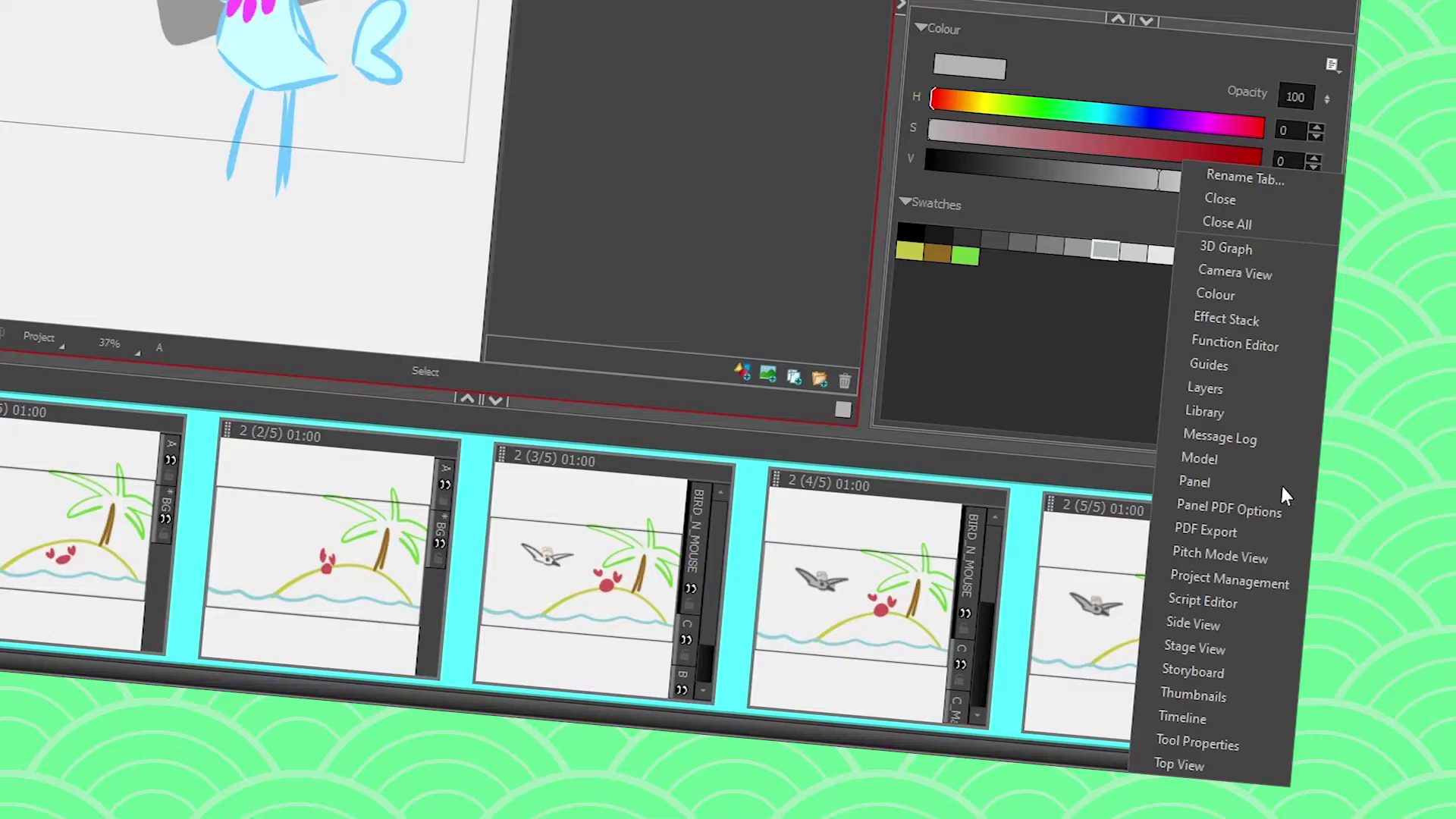
click(1199, 717)
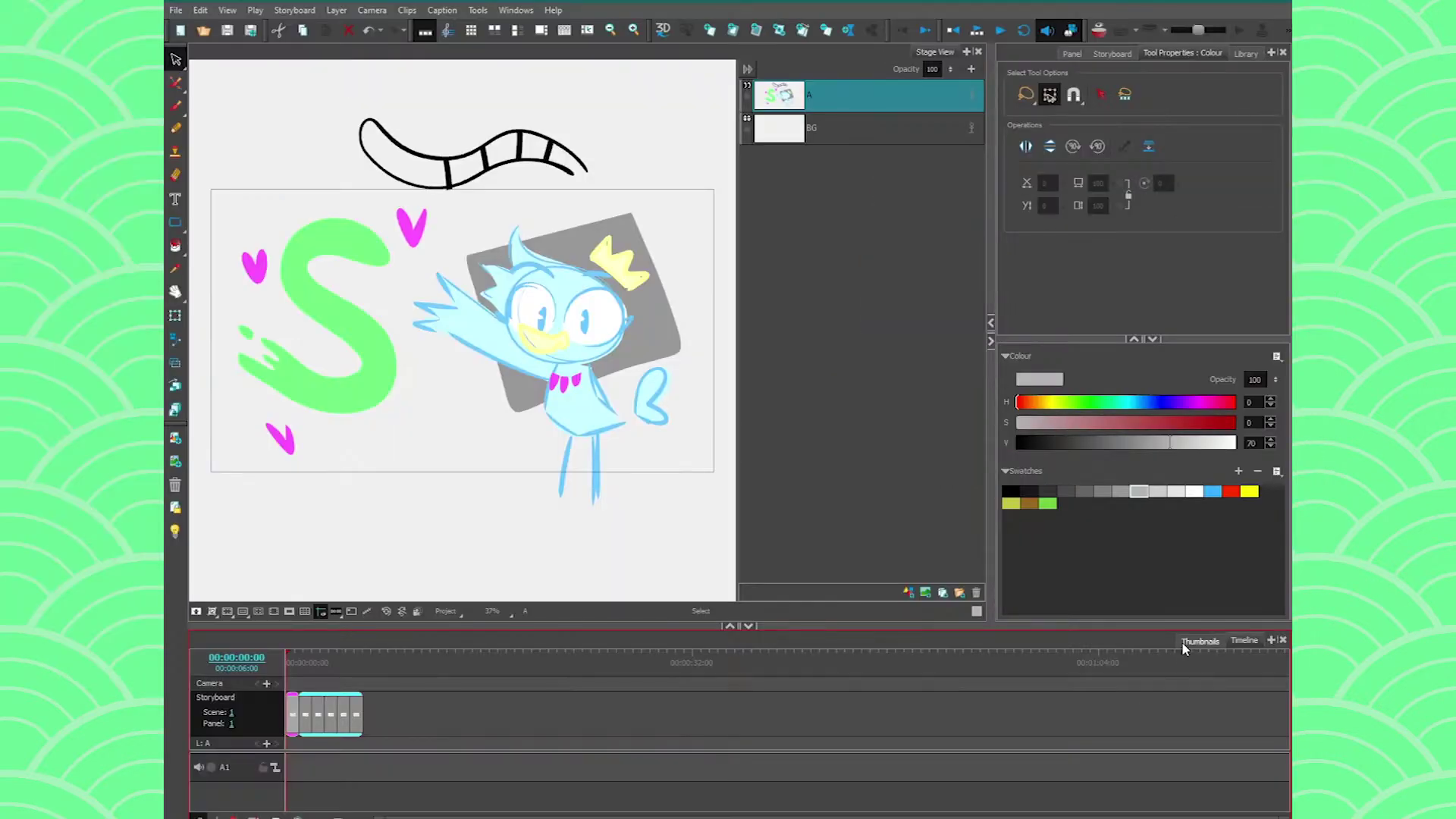
click(1185, 644)
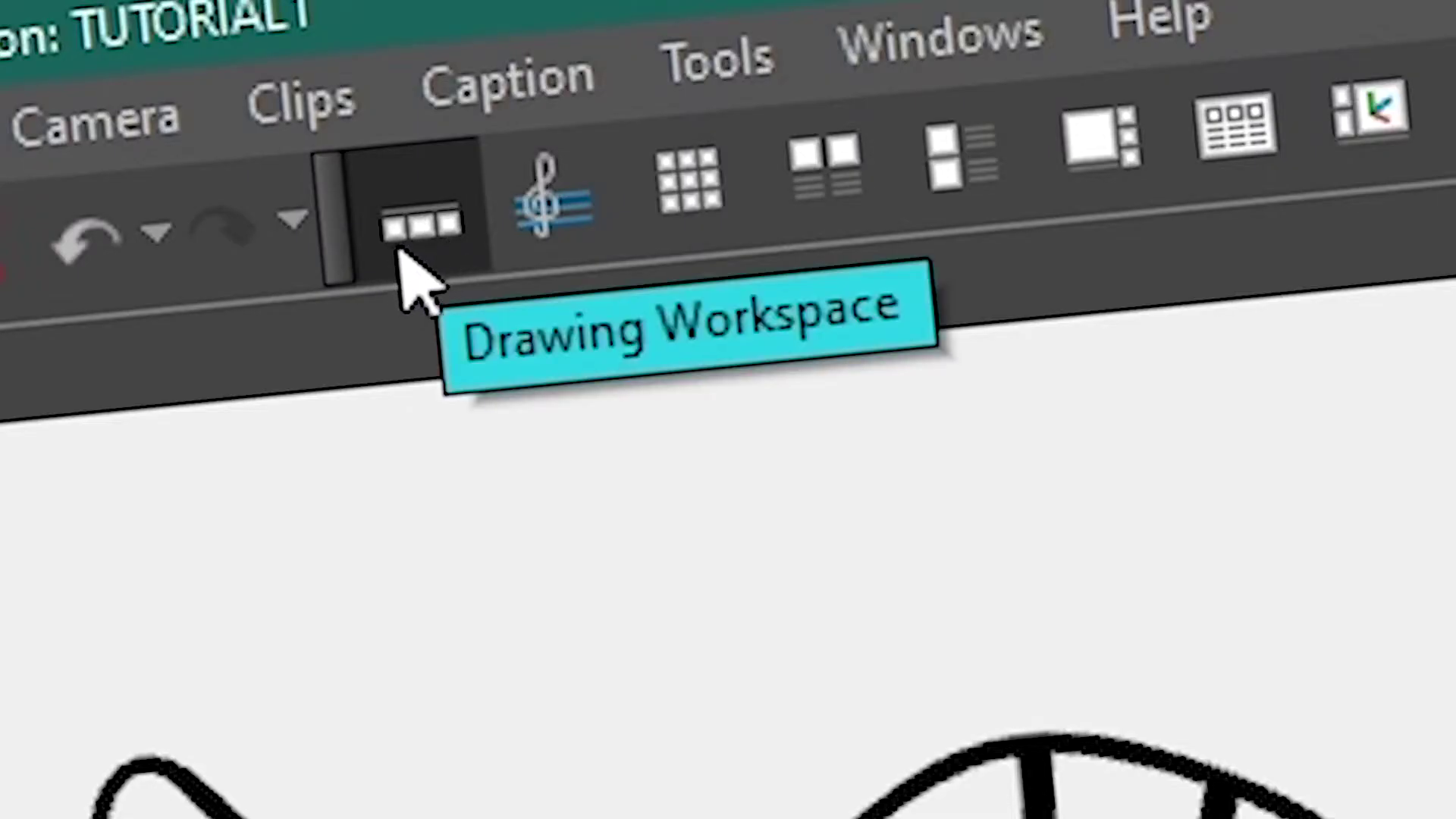
Switch to the Timeline workspace so the six panels show as clips on the storyboard track.
click(548, 205)
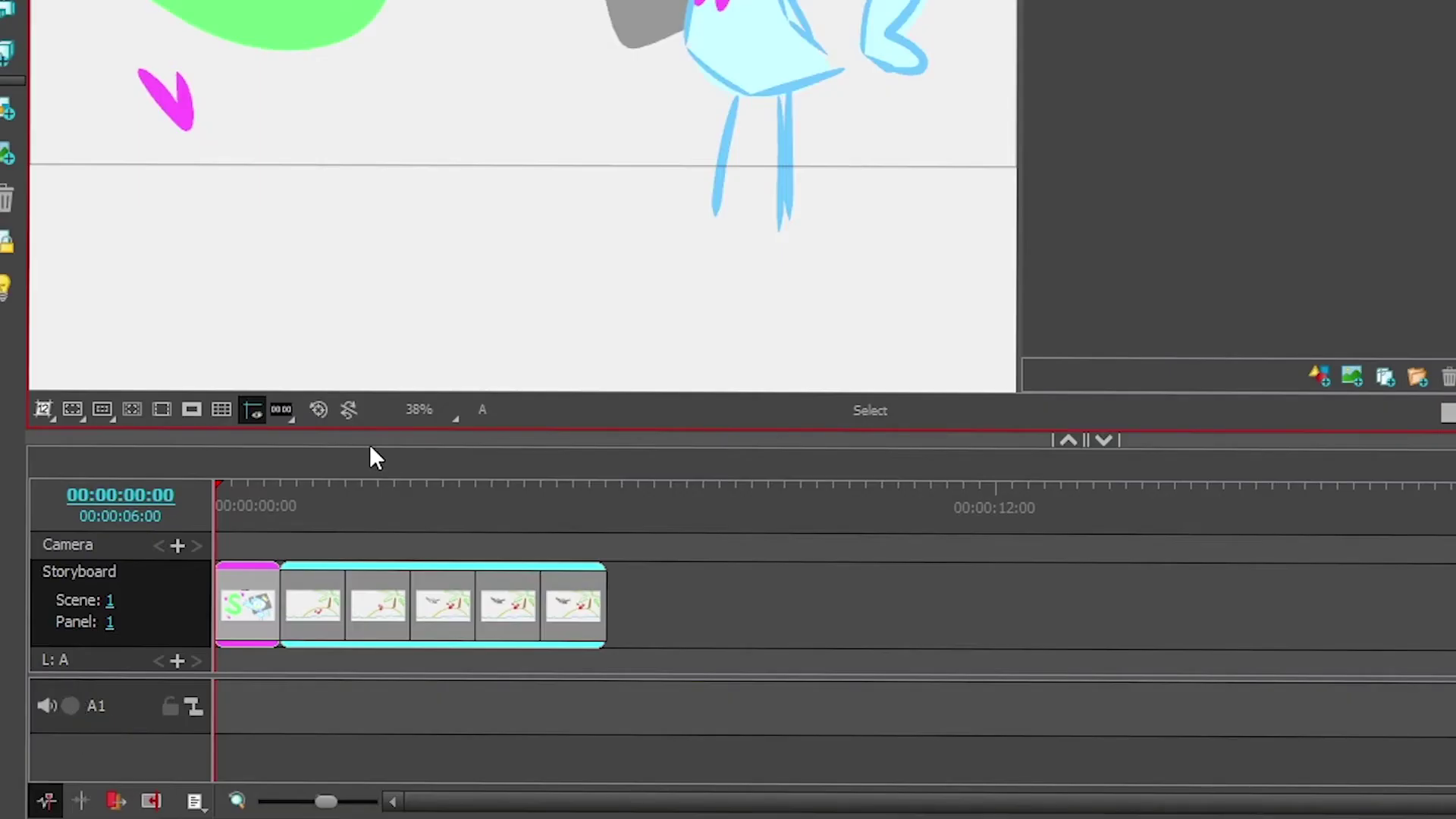
Enlarge the timeline area and storyboard track, then adjust the first scene's length.
drag(367, 440, 371, 354)
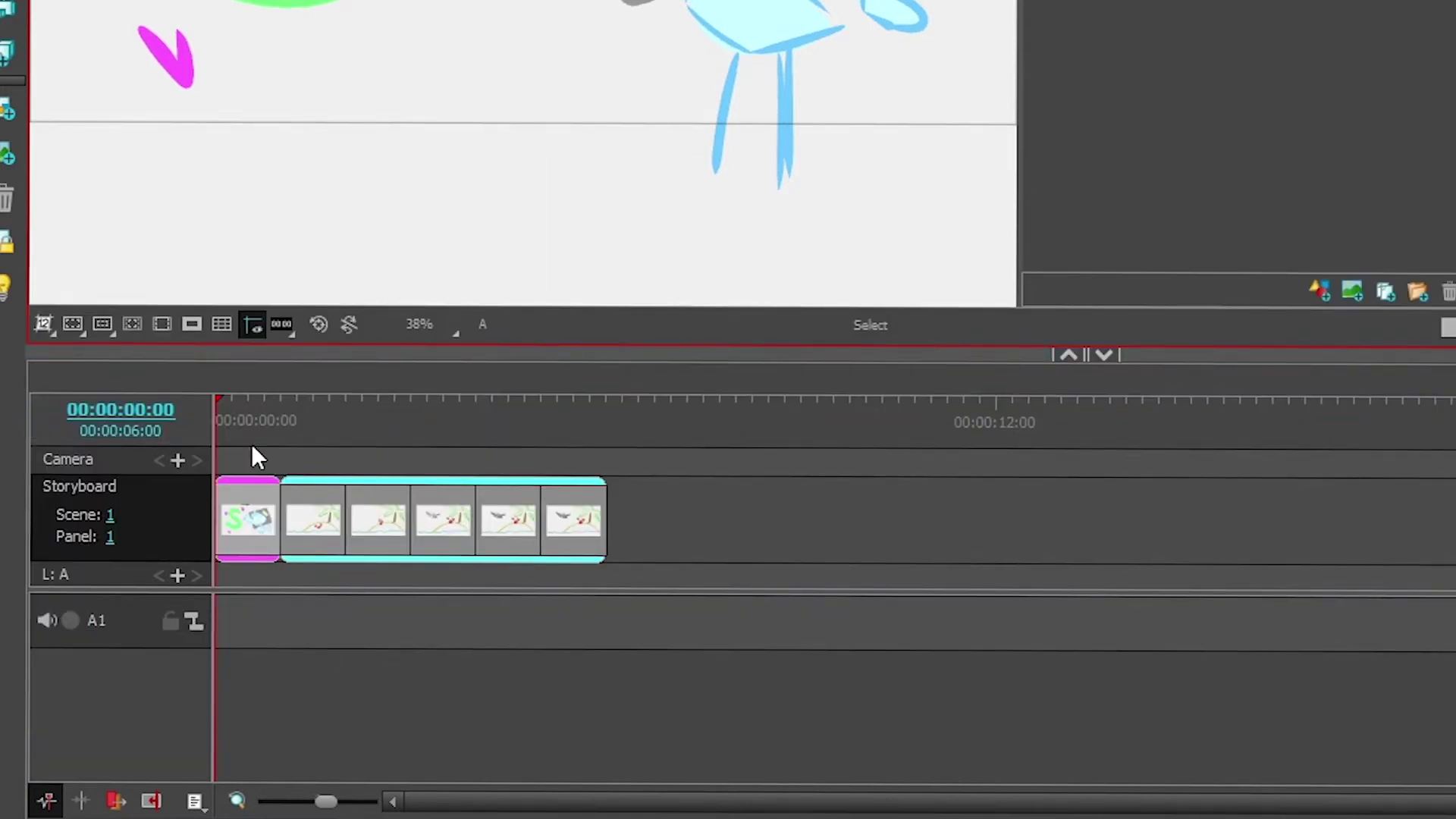
drag(174, 589, 103, 636)
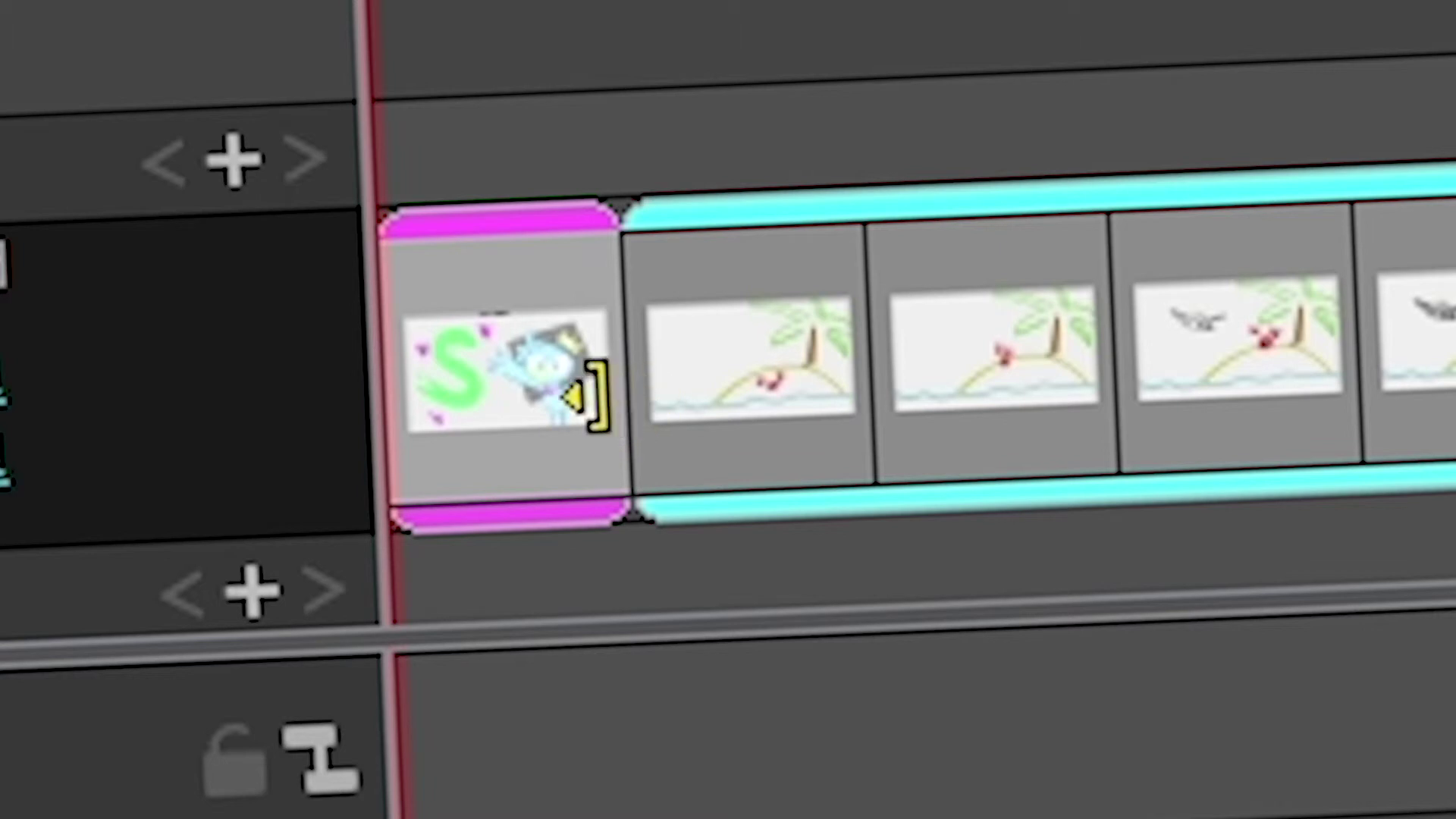
drag(580, 394, 594, 485)
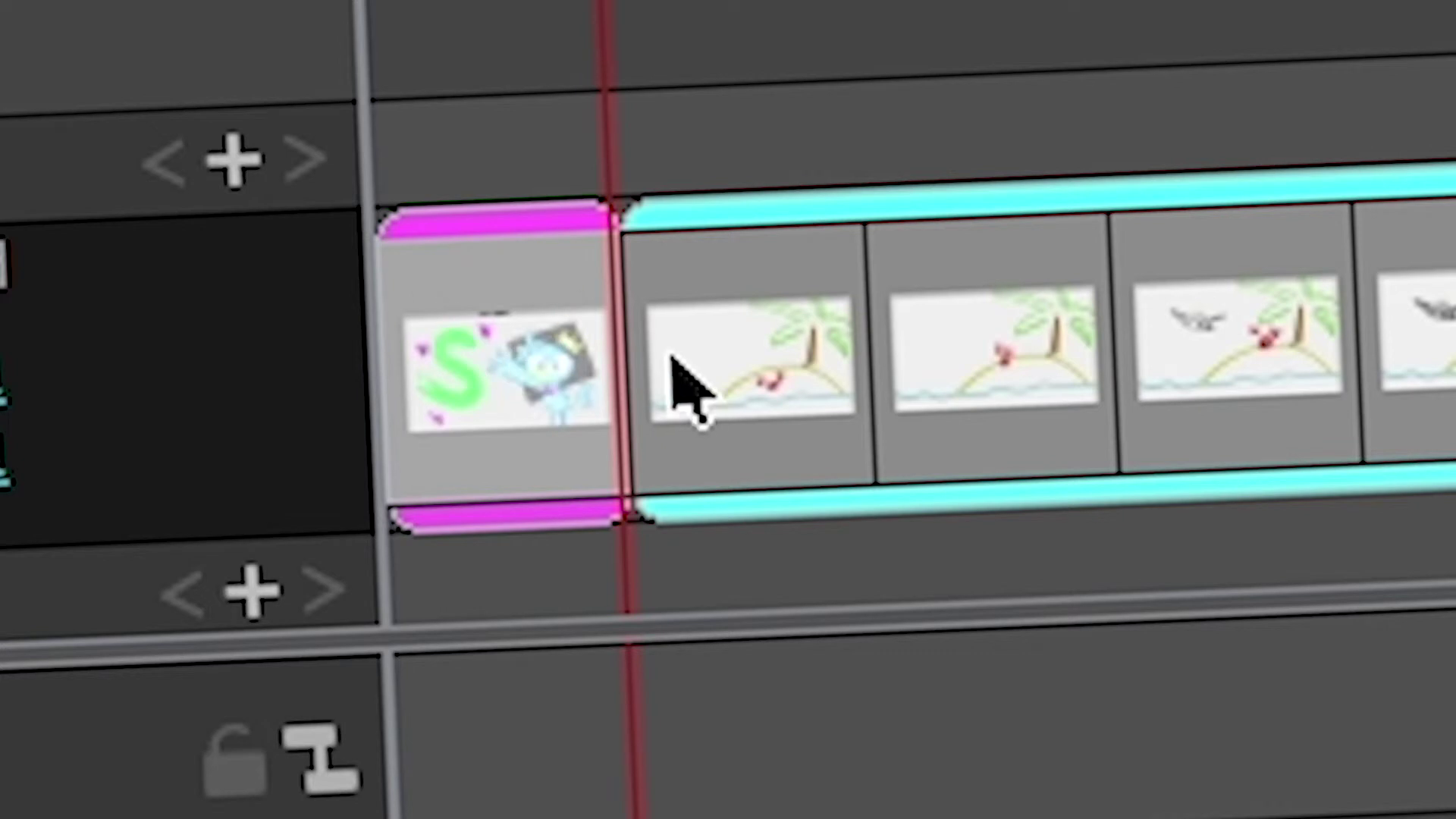
Retime scene 2's start and shorten its first island panel, bringing the total to 00:00:05:18.
drag(652, 356, 659, 477)
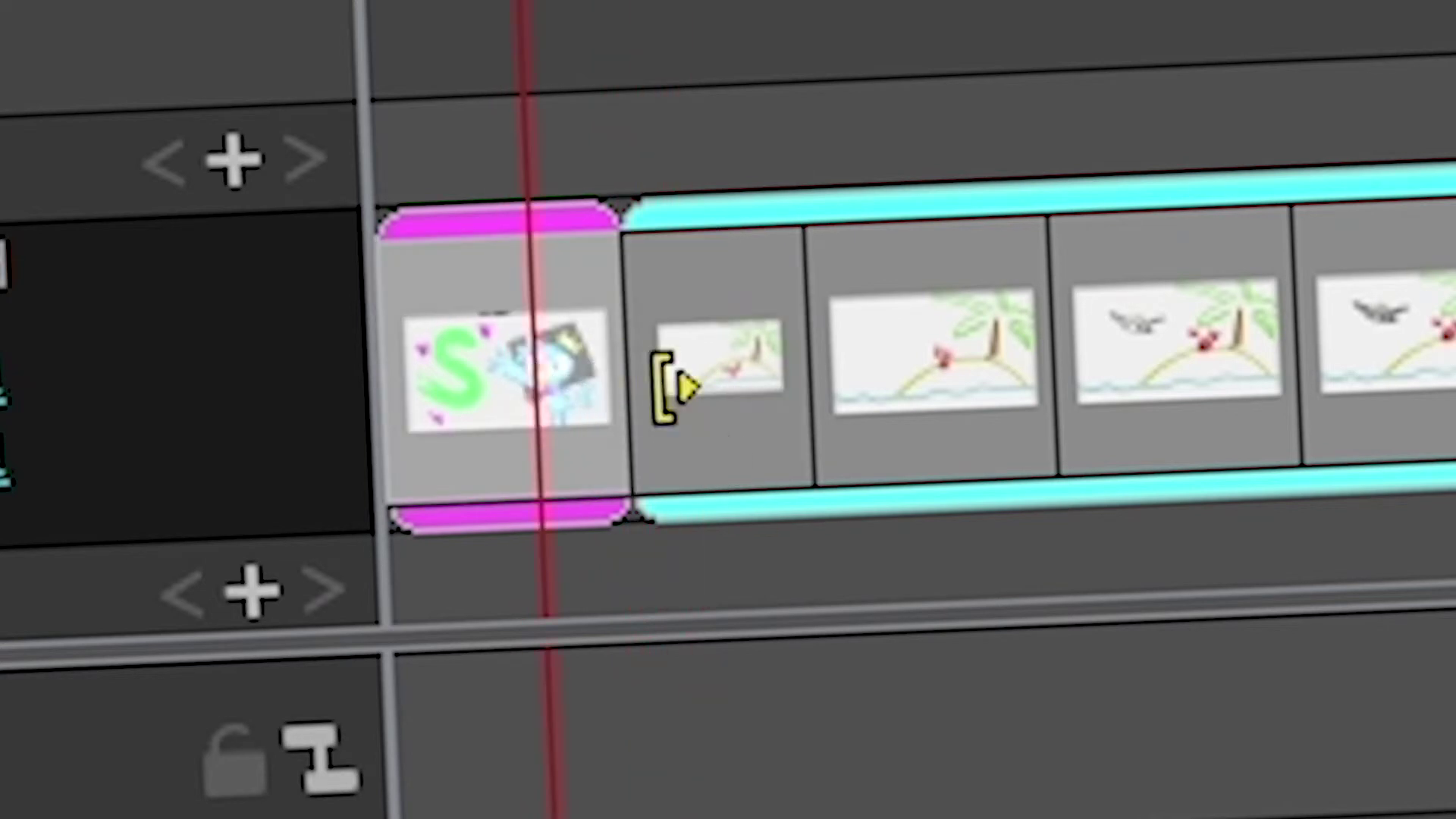
drag(622, 402, 603, 425)
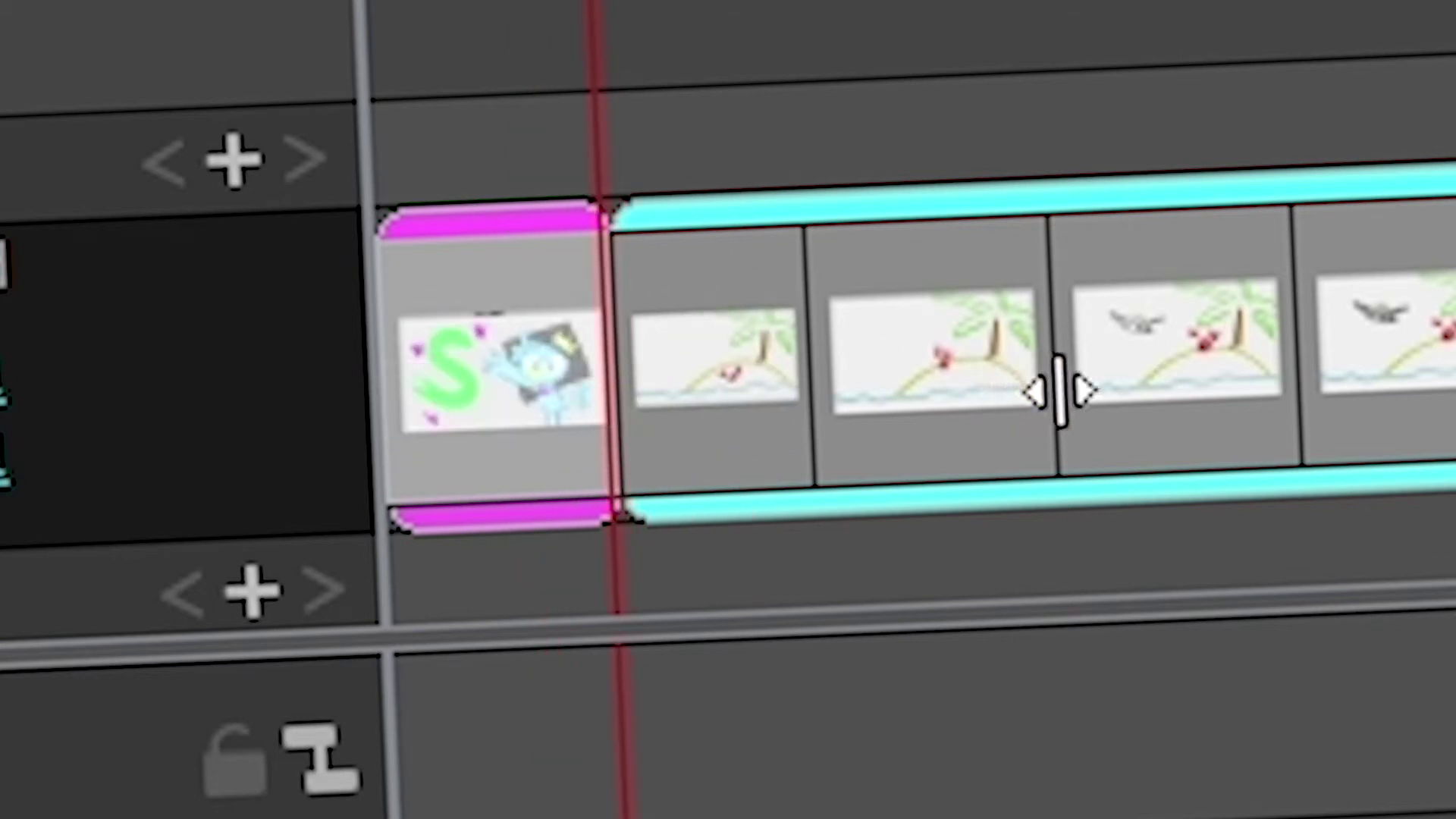
drag(1059, 402, 1049, 439)
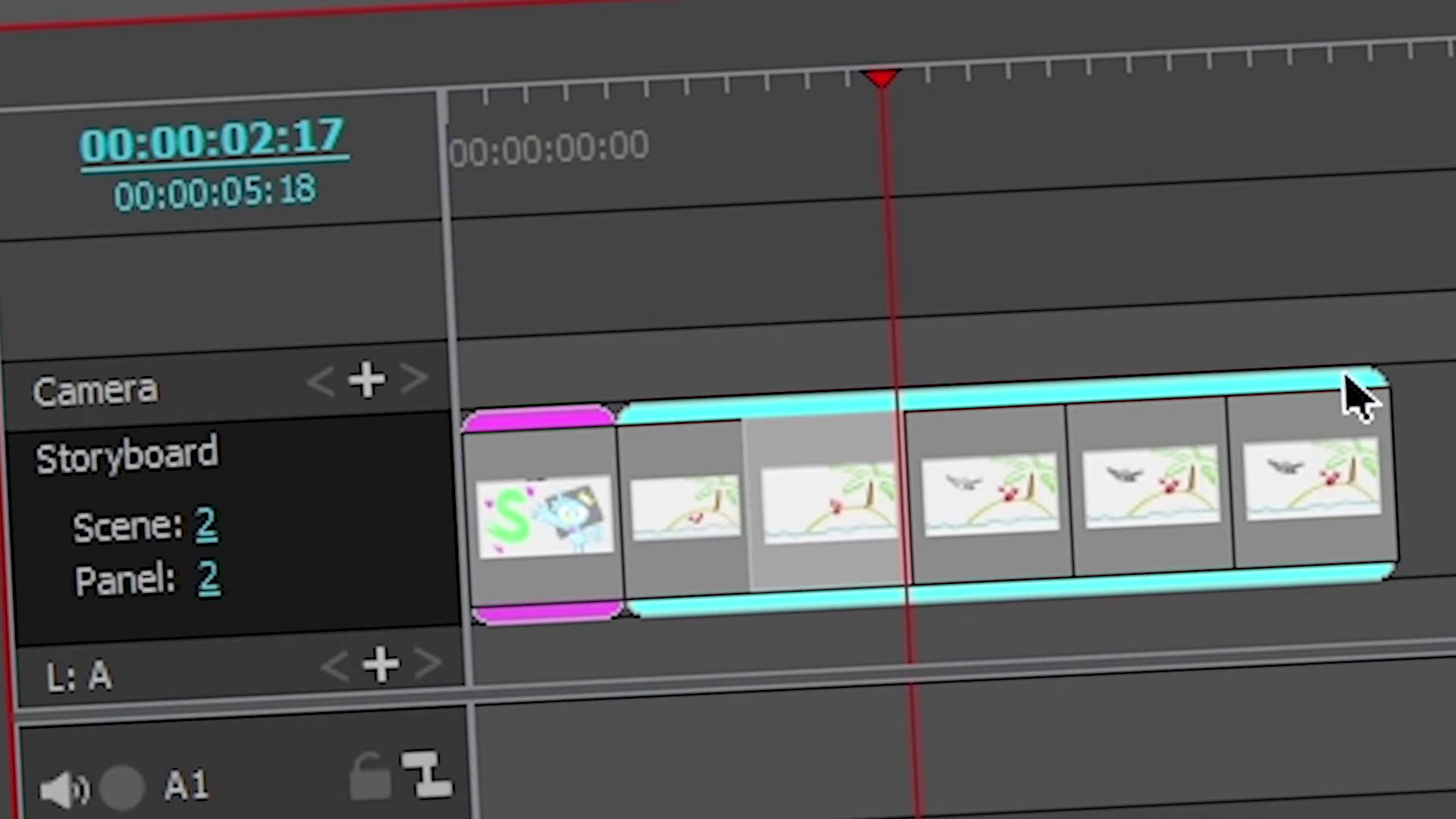
Move scene 2's third panel to after the bird panels.
click(825, 529)
mouse_move(825, 529)
mouse_down()
mouse_move(1062, 520)
mouse_move(800, 489)
mouse_move(897, 458)
mouse_move(919, 477)
mouse_move(978, 465)
mouse_move(1076, 488)
mouse_move(1076, 510)
mouse_move(1215, 487)
mouse_move(1176, 513)
mouse_move(940, 520)
mouse_move(920, 478)
mouse_move(942, 478)
mouse_move(912, 467)
mouse_move(932, 504)
mouse_move(899, 473)
mouse_up()
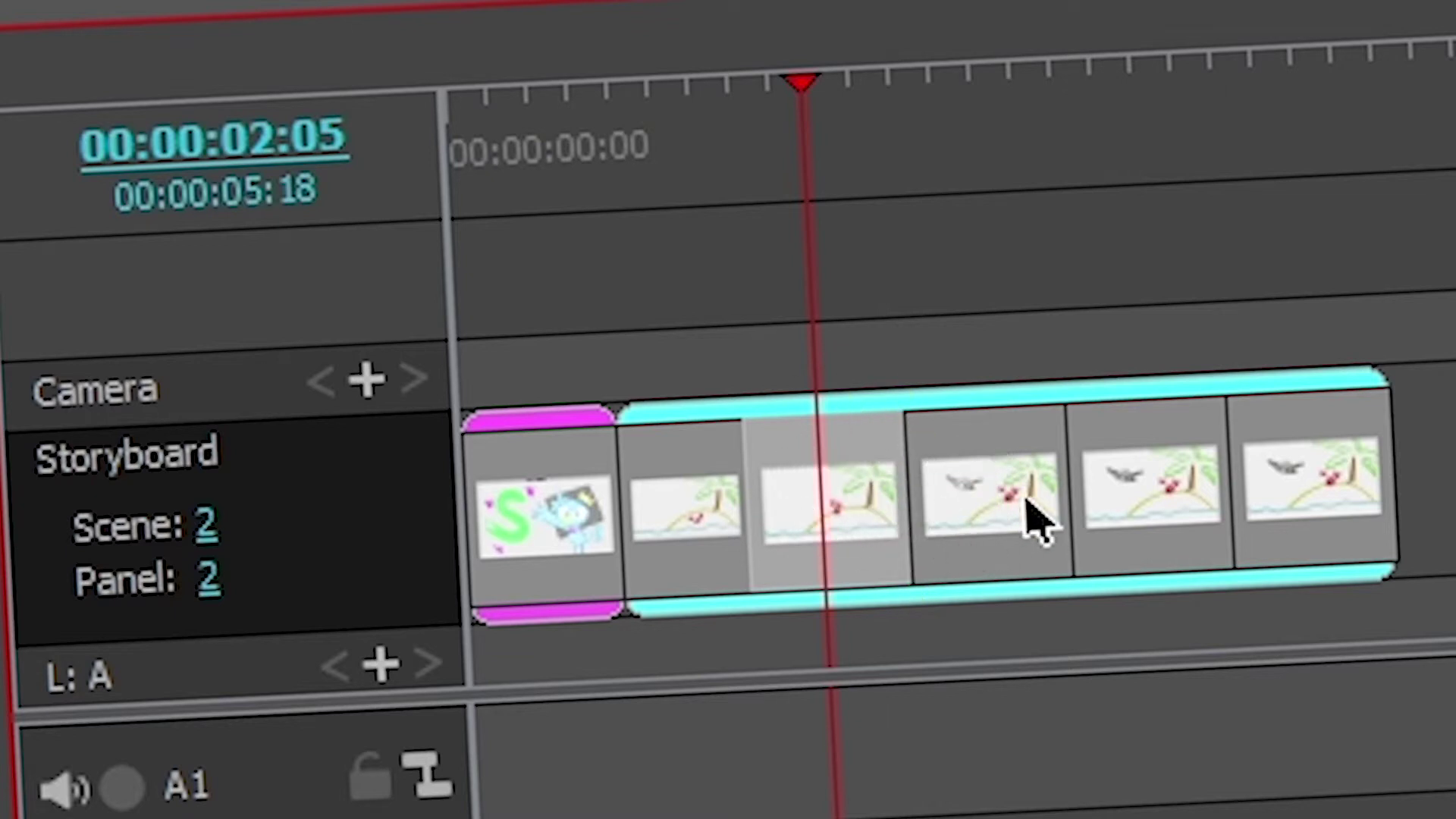
click(1148, 523)
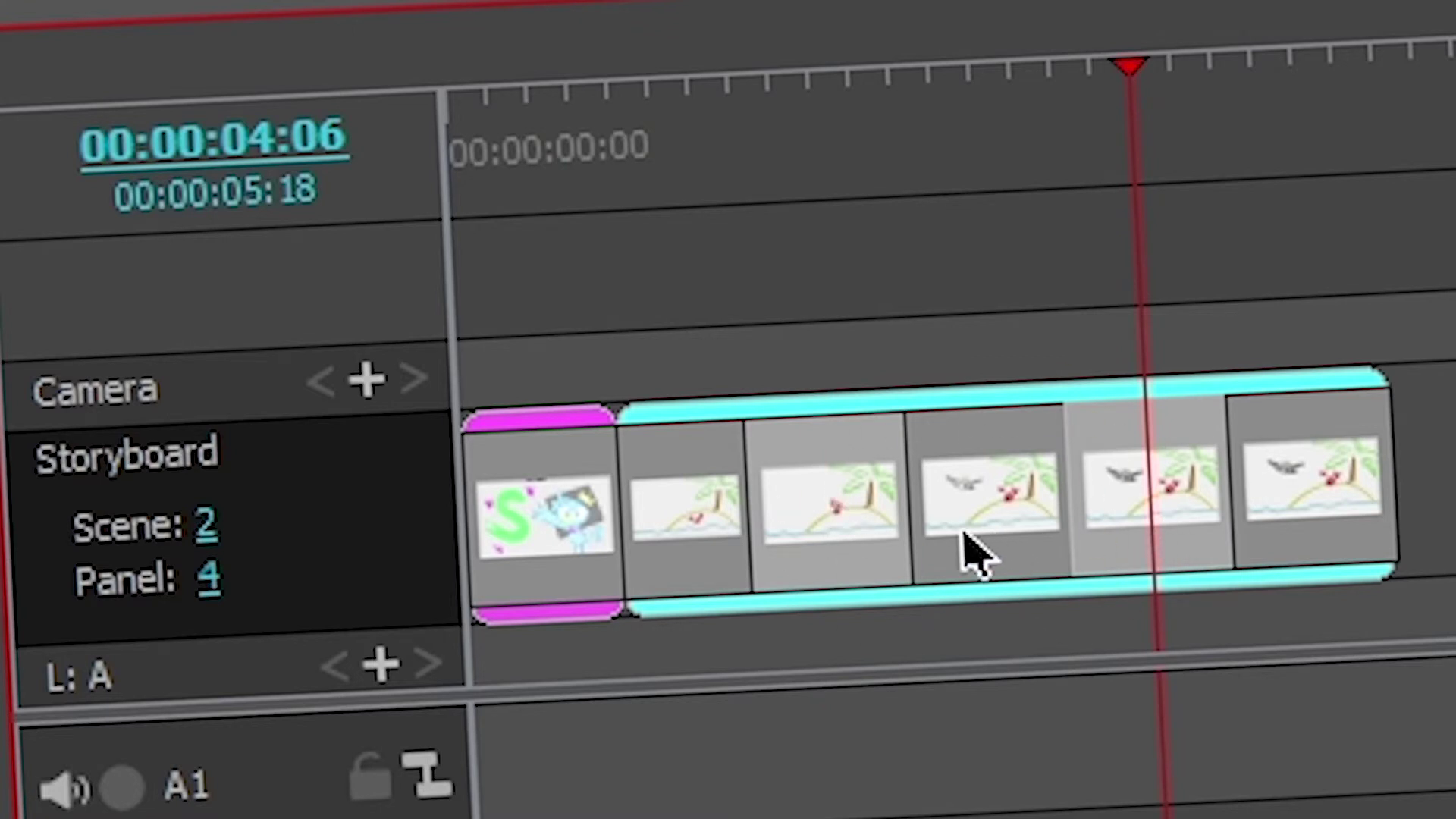
click(830, 522)
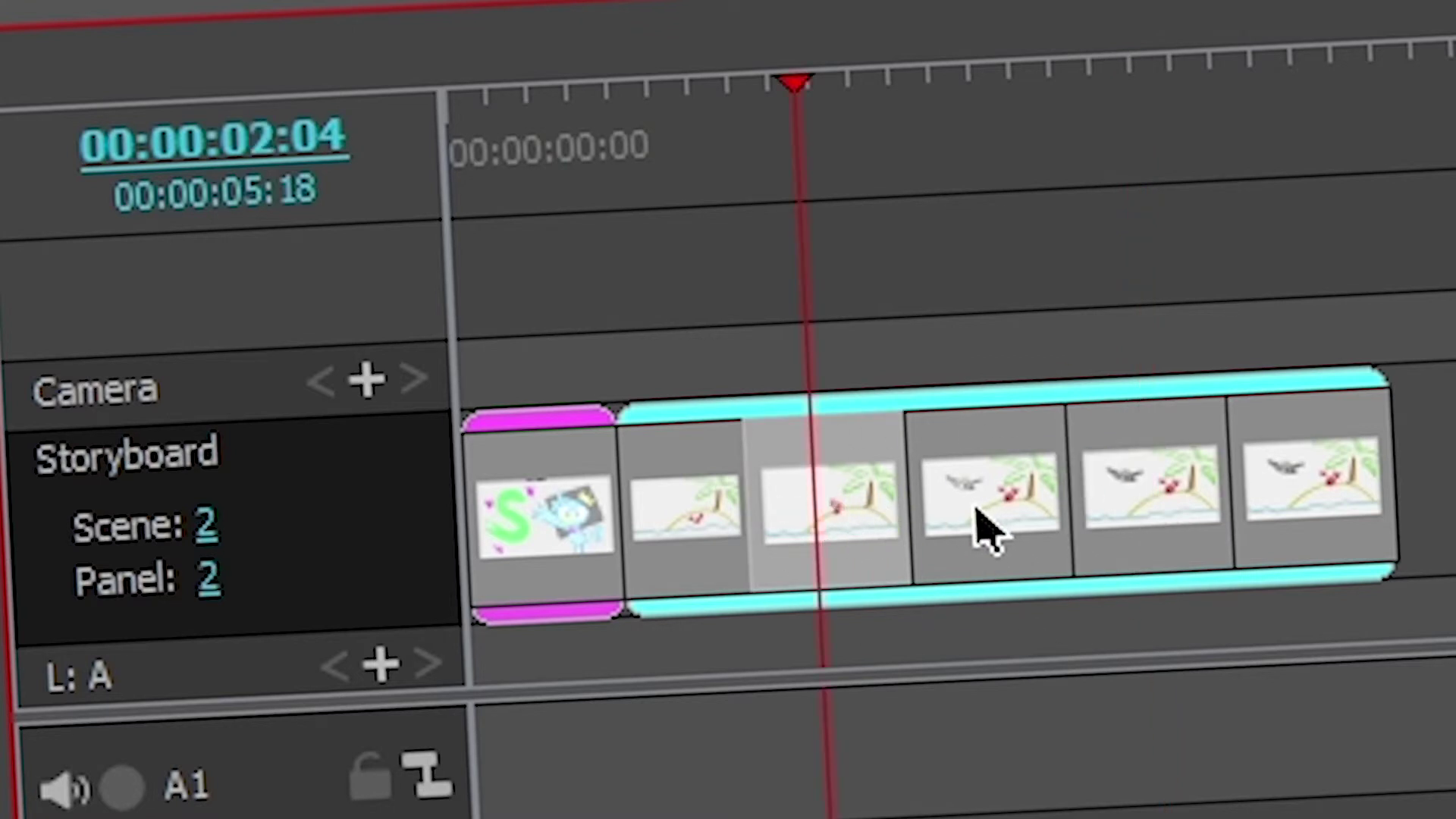
click(985, 531)
click(1153, 526)
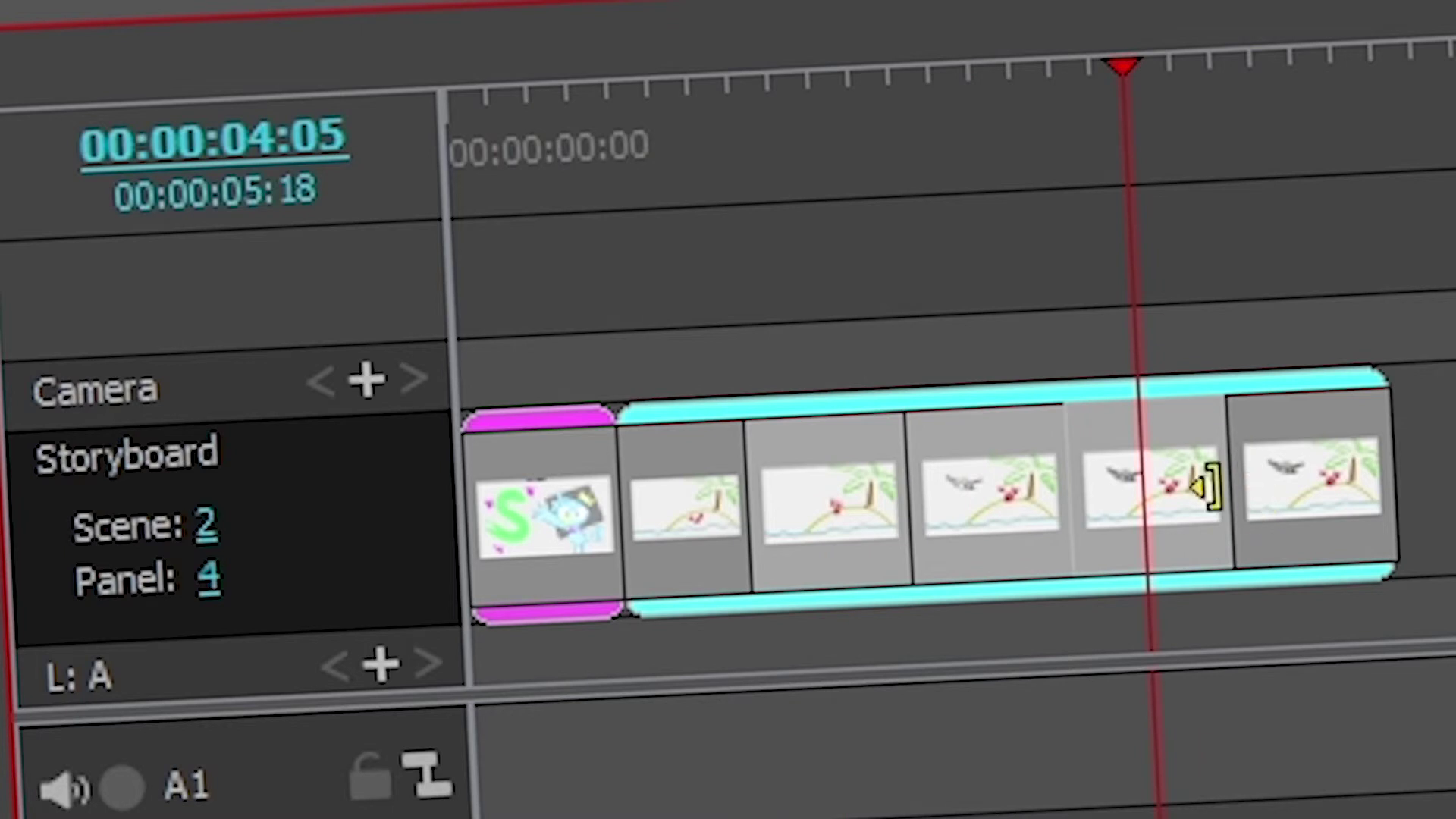
mouse_move(832, 511)
mouse_down()
mouse_move(975, 532)
mouse_move(1034, 554)
mouse_move(1062, 588)
mouse_move(1240, 582)
mouse_up()
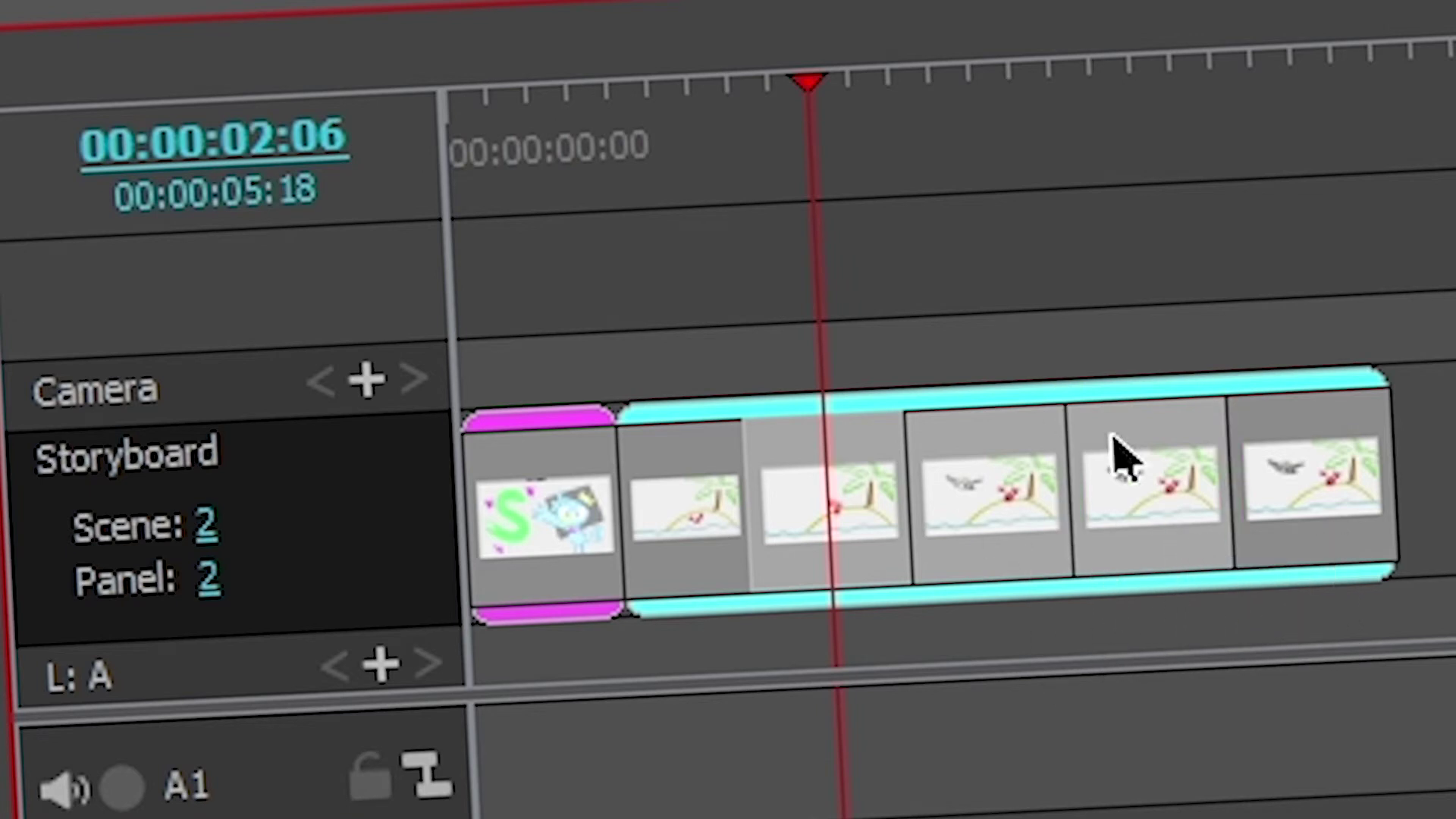
Move the remaining island panel to the end of scene 2.
click(705, 530)
click(834, 550)
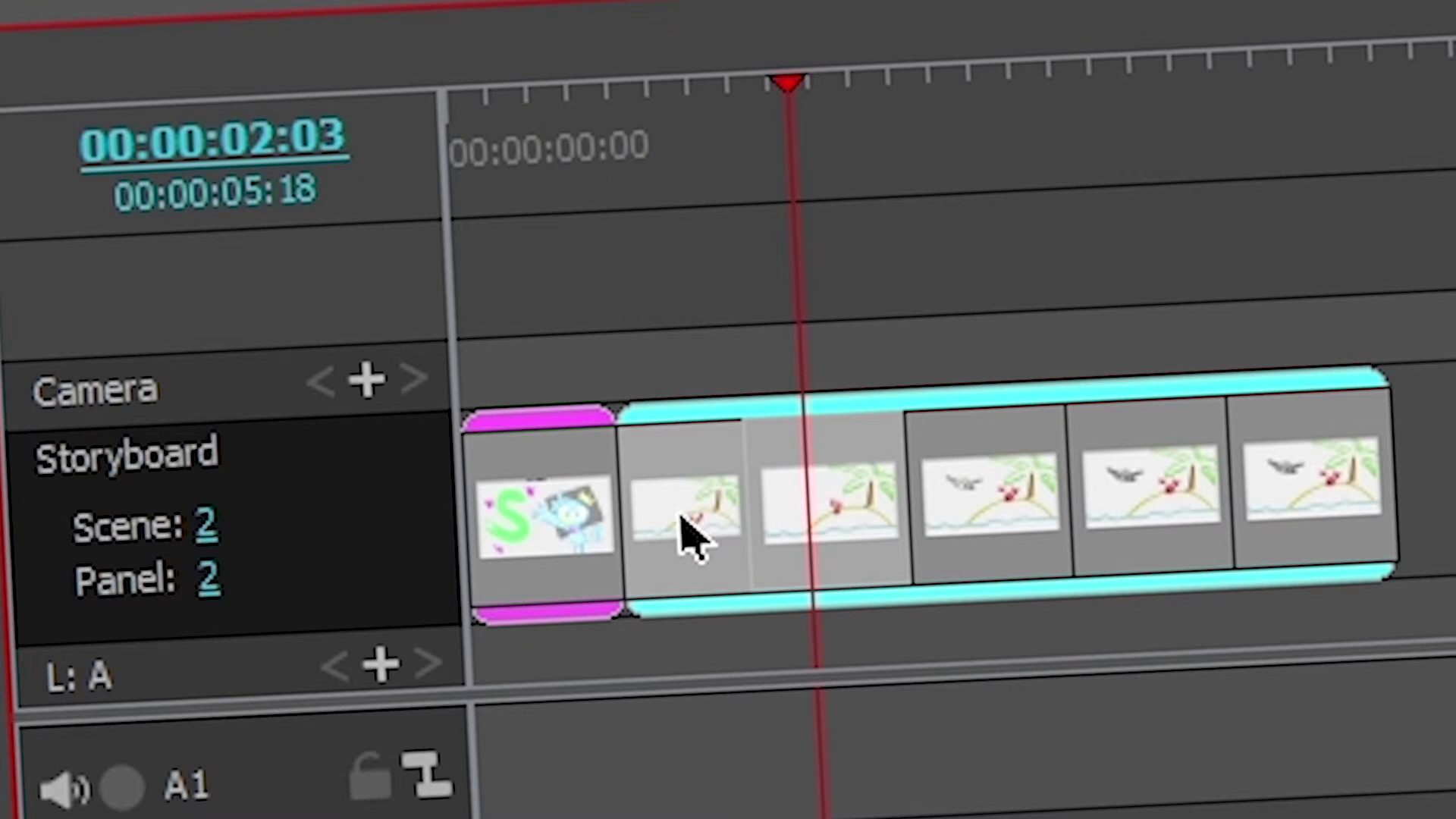
mouse_move(694, 535)
mouse_down()
mouse_move(675, 523)
mouse_move(1380, 504)
mouse_move(1377, 483)
mouse_move(1361, 487)
mouse_up()
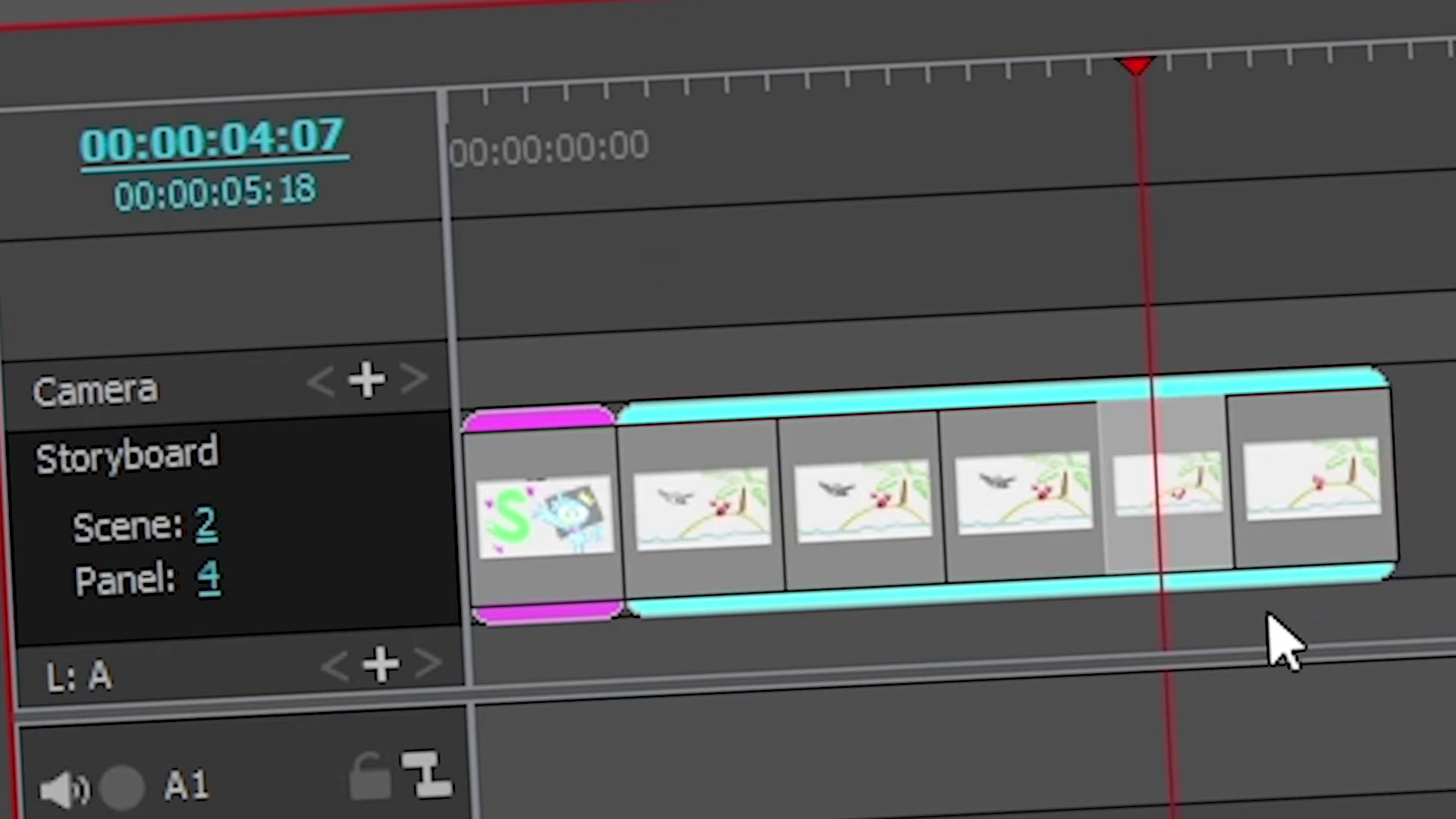
click(1302, 523)
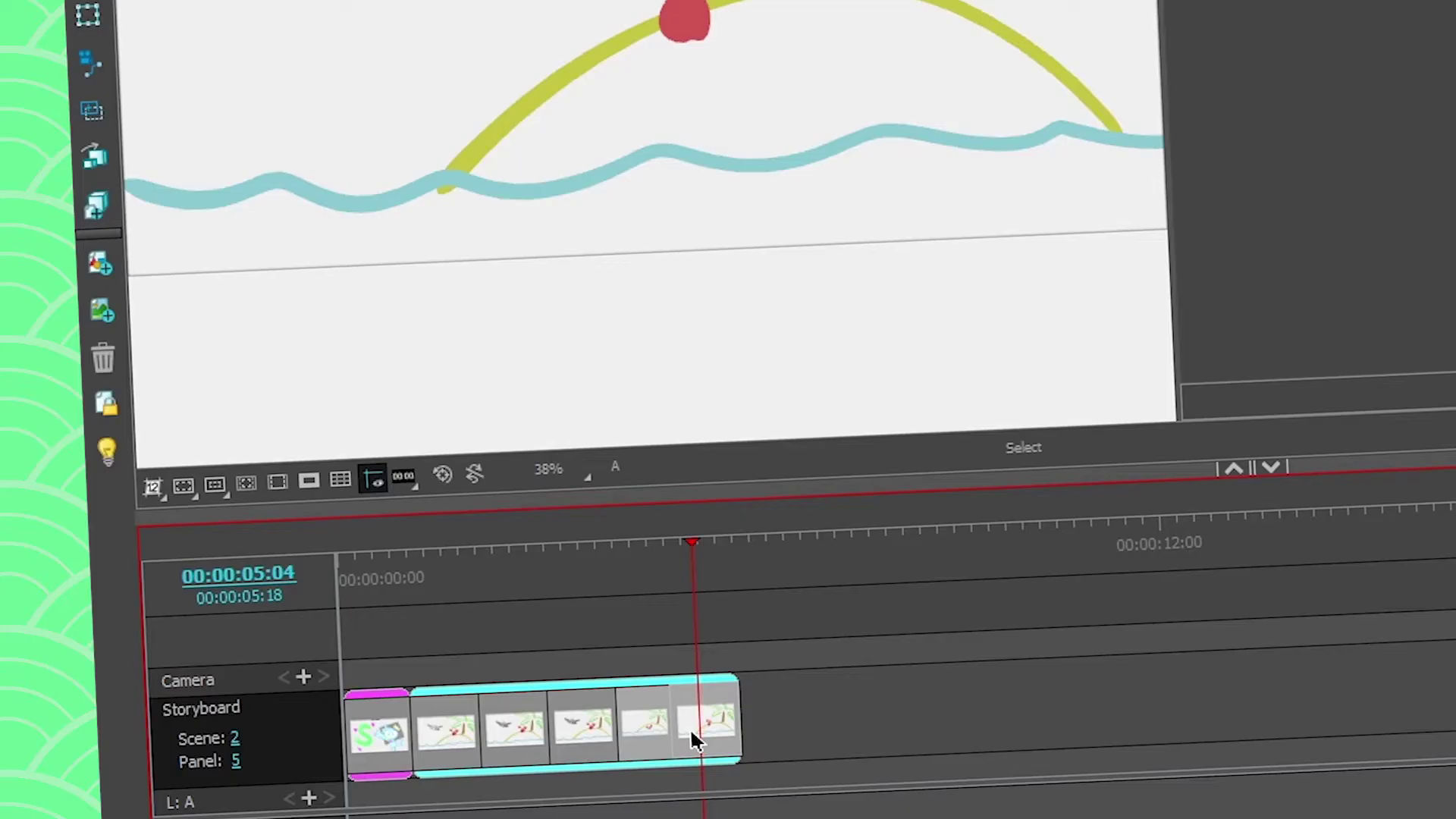
Split scene 2 at its fourth panel so the two island panels become scene 2 A.
right_click(1282, 508)
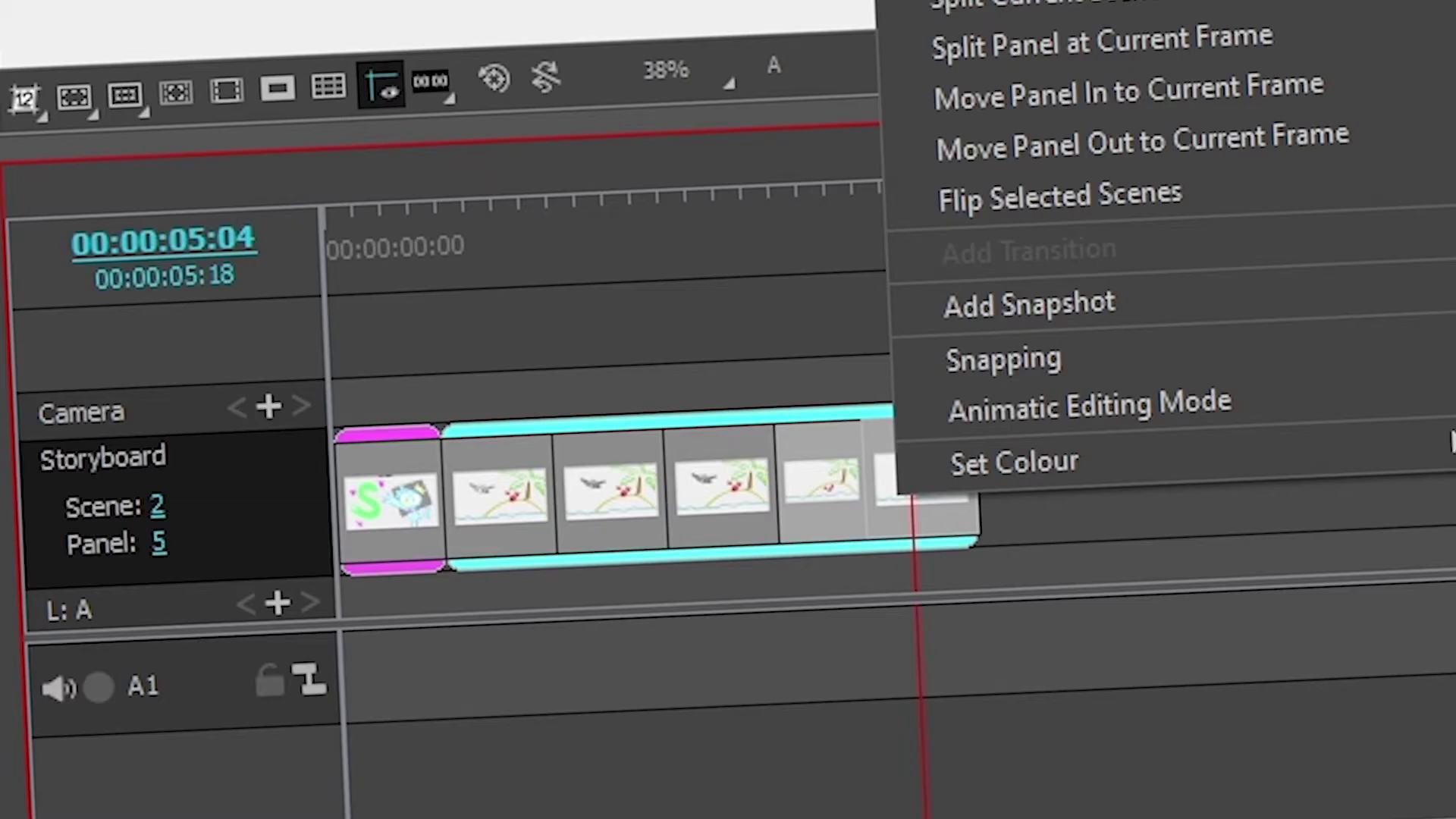
click(815, 486)
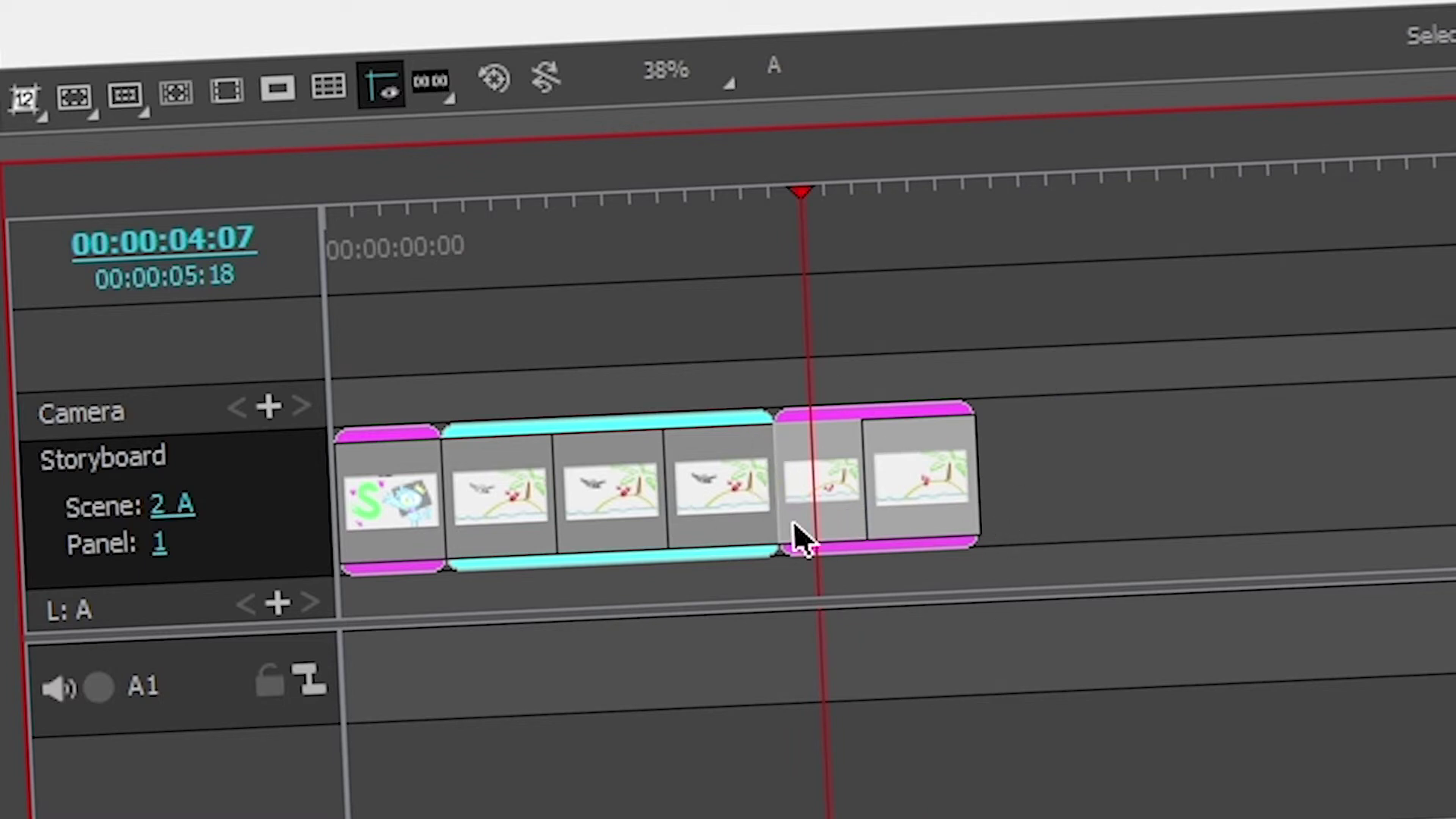
Undo the scene split and push the first island panel later, leaving a gap (00:00:06:07).
key(ctrl+z)
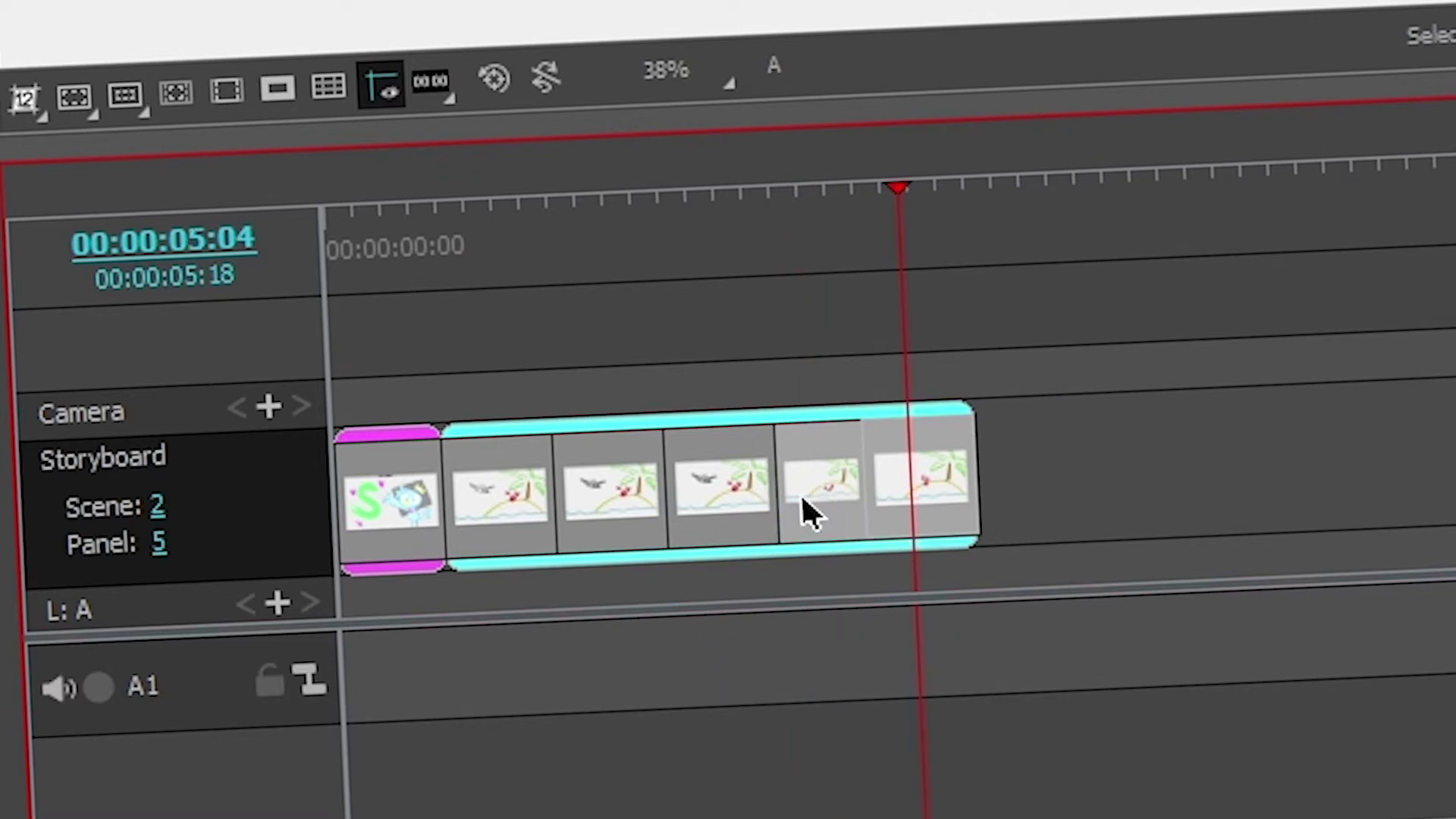
mouse_move(817, 488)
mouse_down()
mouse_move(991, 458)
mouse_move(1105, 470)
mouse_move(1116, 492)
mouse_move(1043, 491)
mouse_move(1019, 475)
mouse_up()
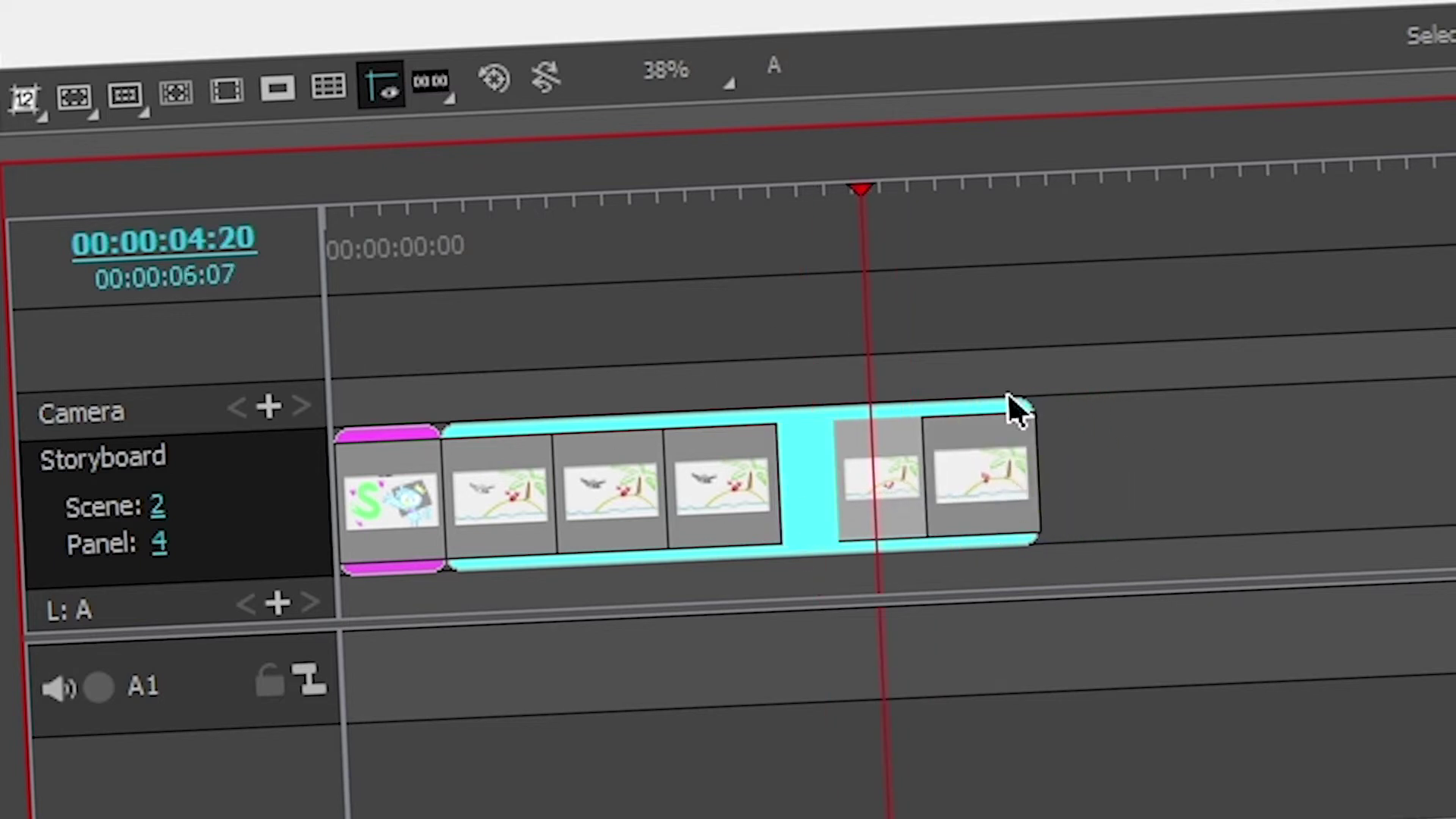
click(822, 522)
Scrub the playhead through the panels, ending inside the third panel.
mouse_move(794, 250)
mouse_down()
mouse_move(689, 227)
mouse_move(796, 250)
mouse_move(725, 240)
mouse_move(772, 250)
mouse_up()
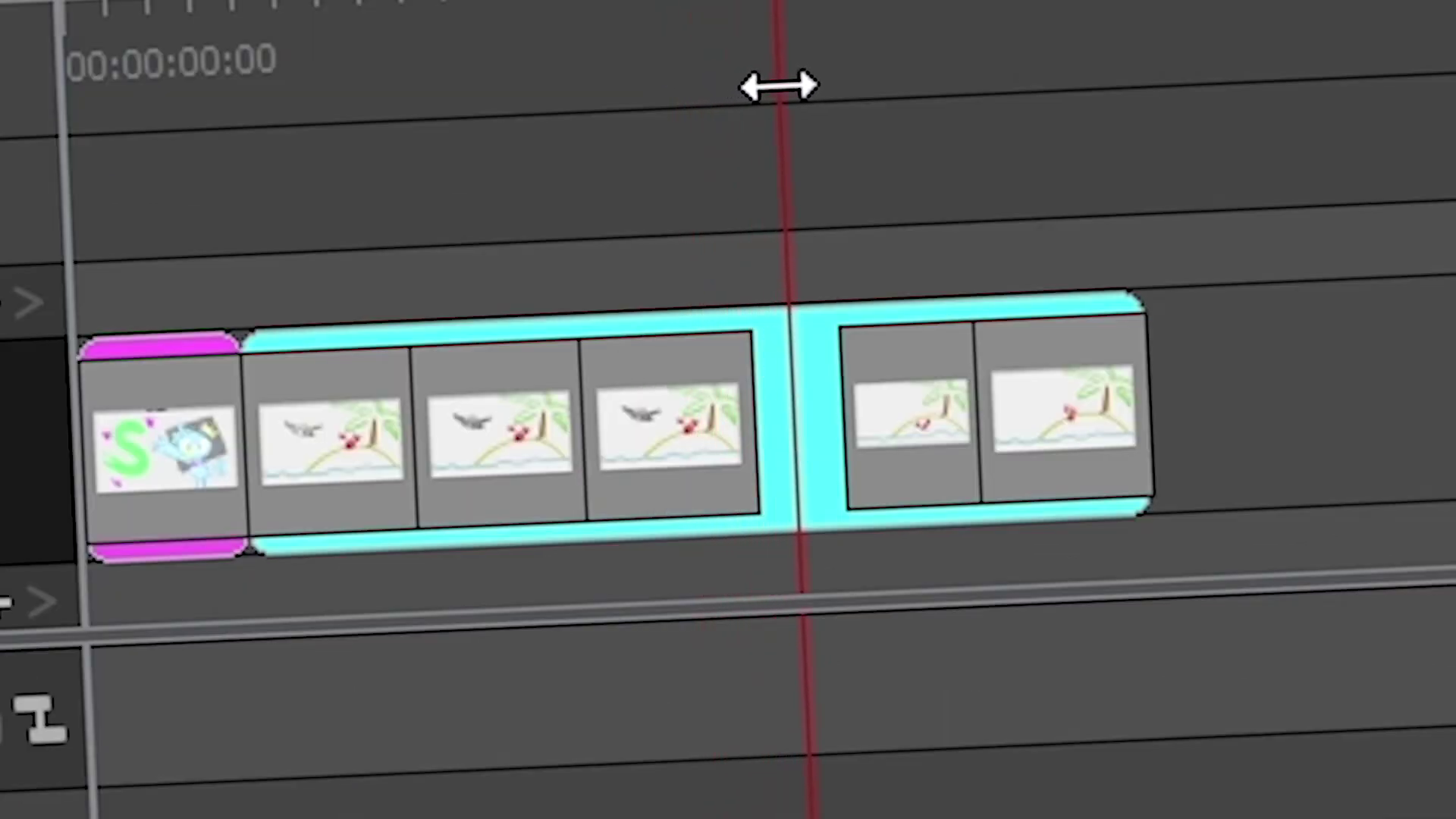
drag(779, 86, 886, 103)
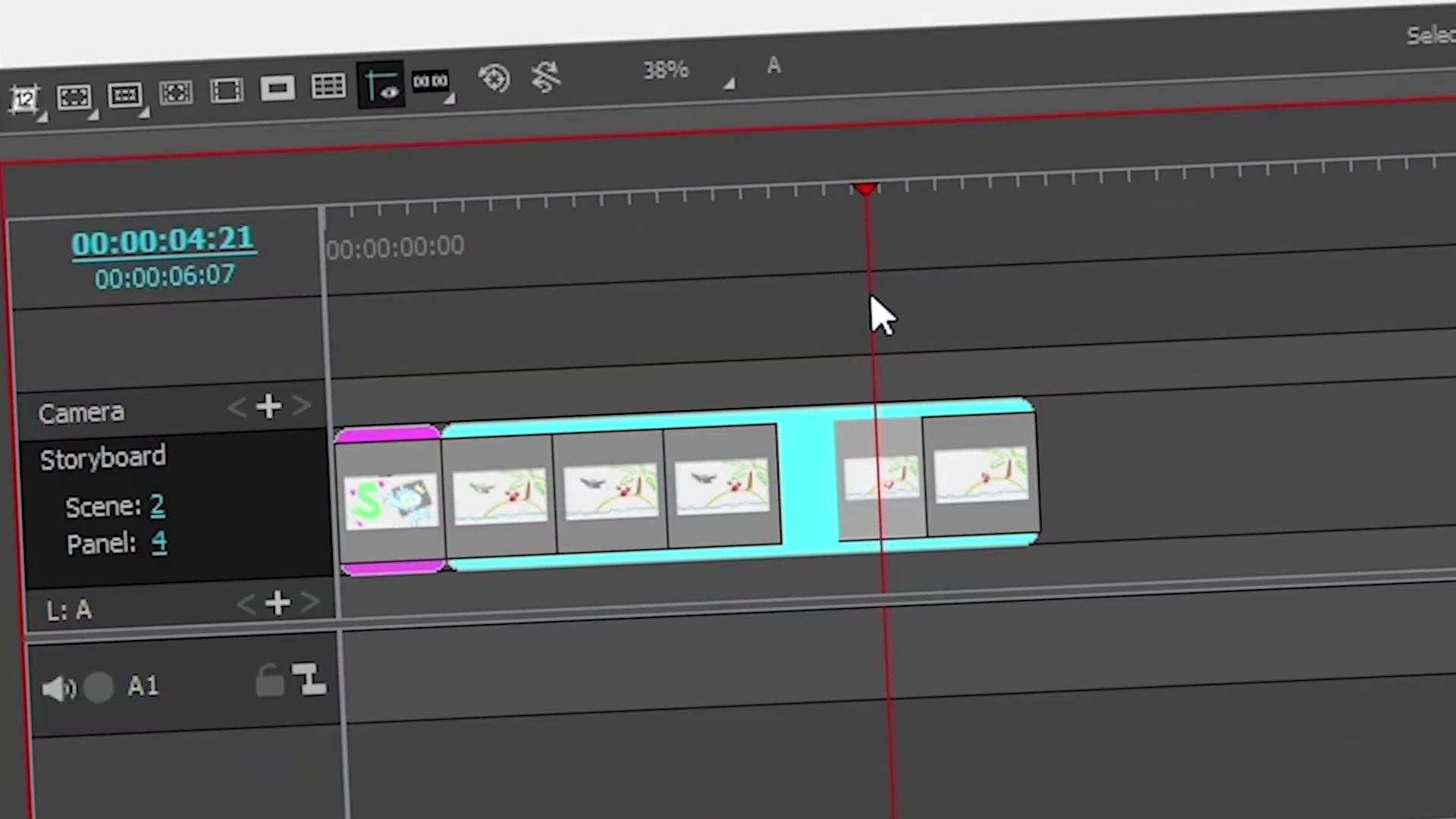
click(742, 234)
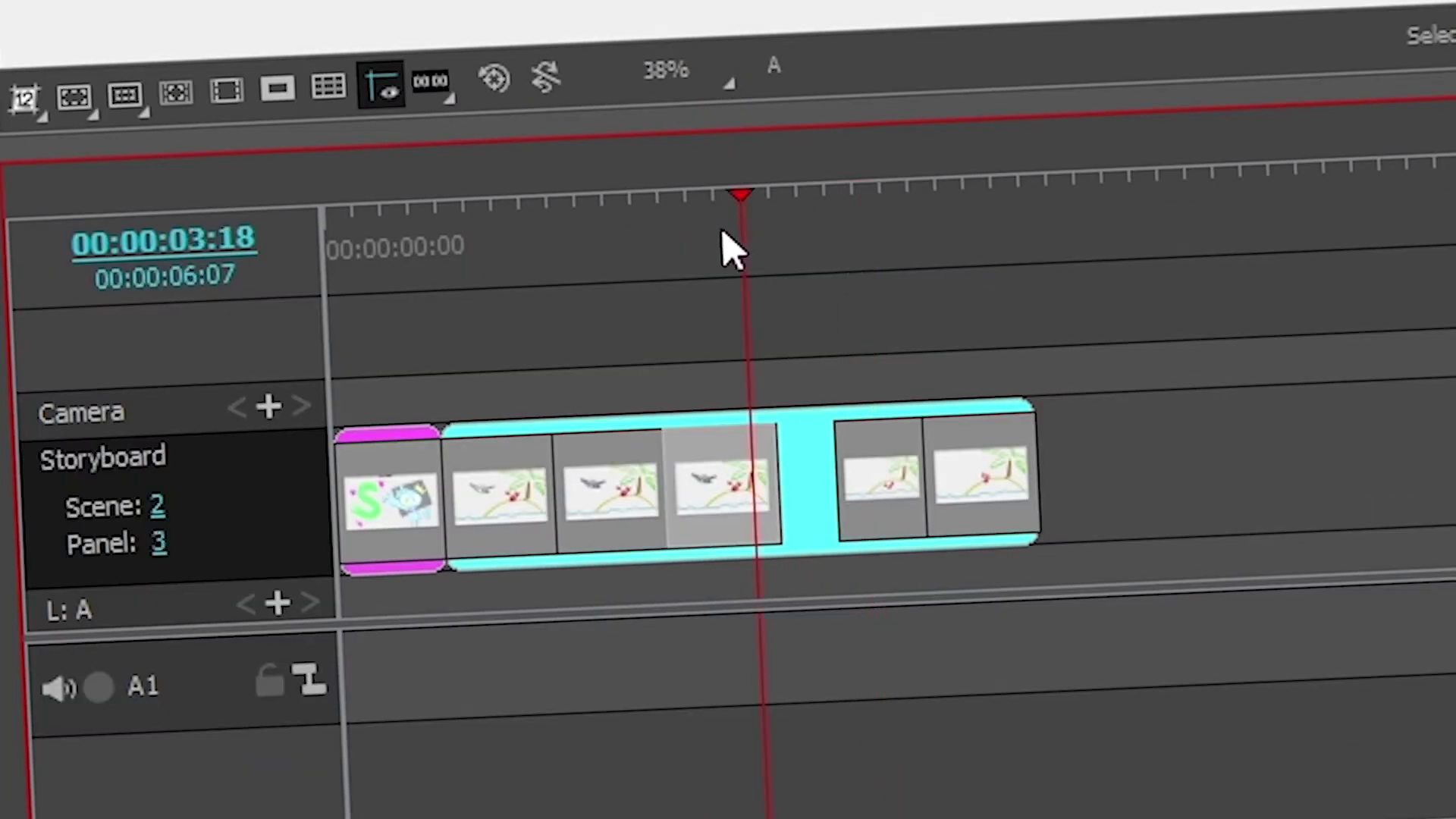
click(712, 479)
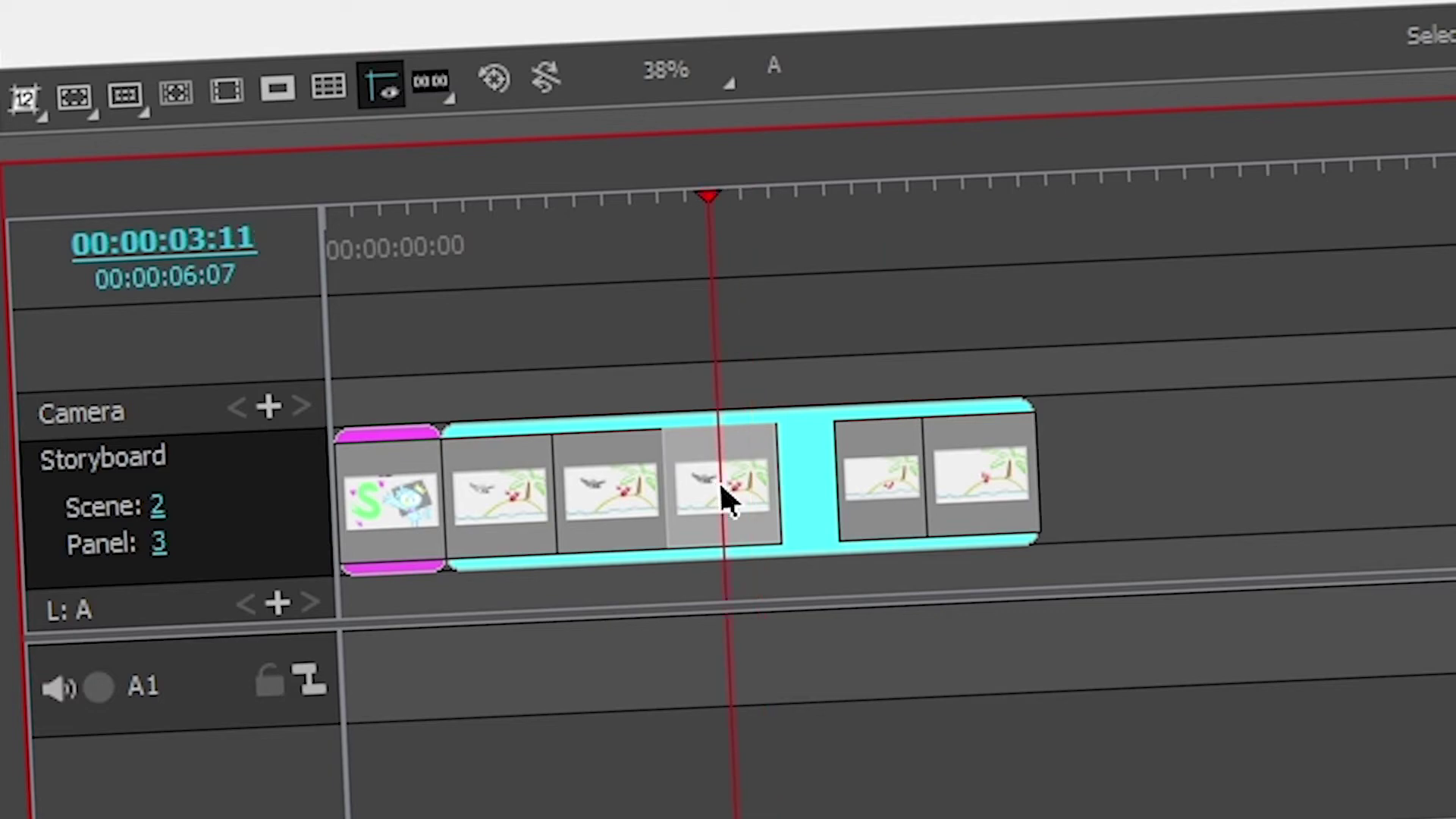
drag(708, 234, 734, 232)
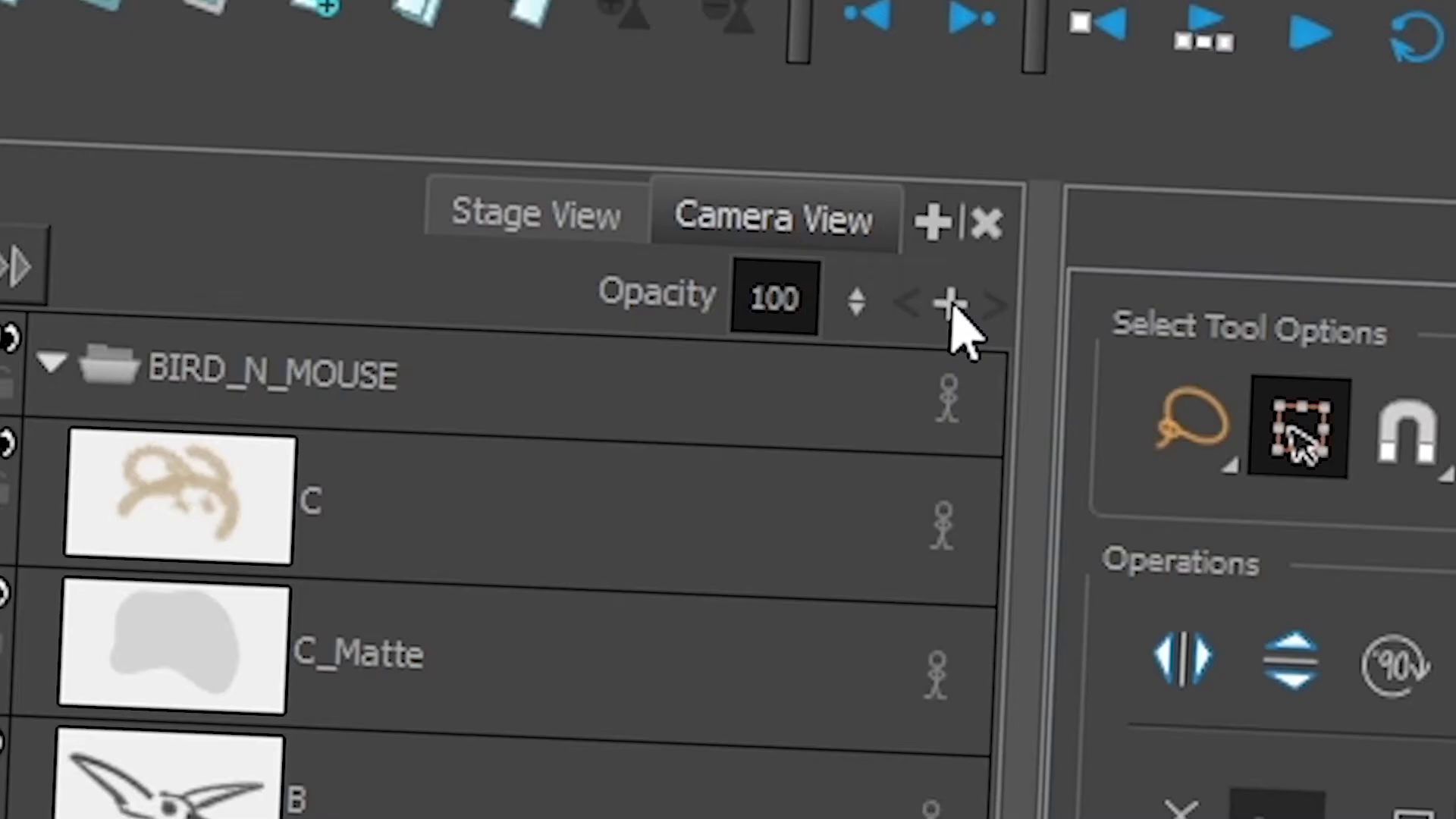
On panel 3, fade layer A's crab to 0 opacity and back to 100.
click(925, 86)
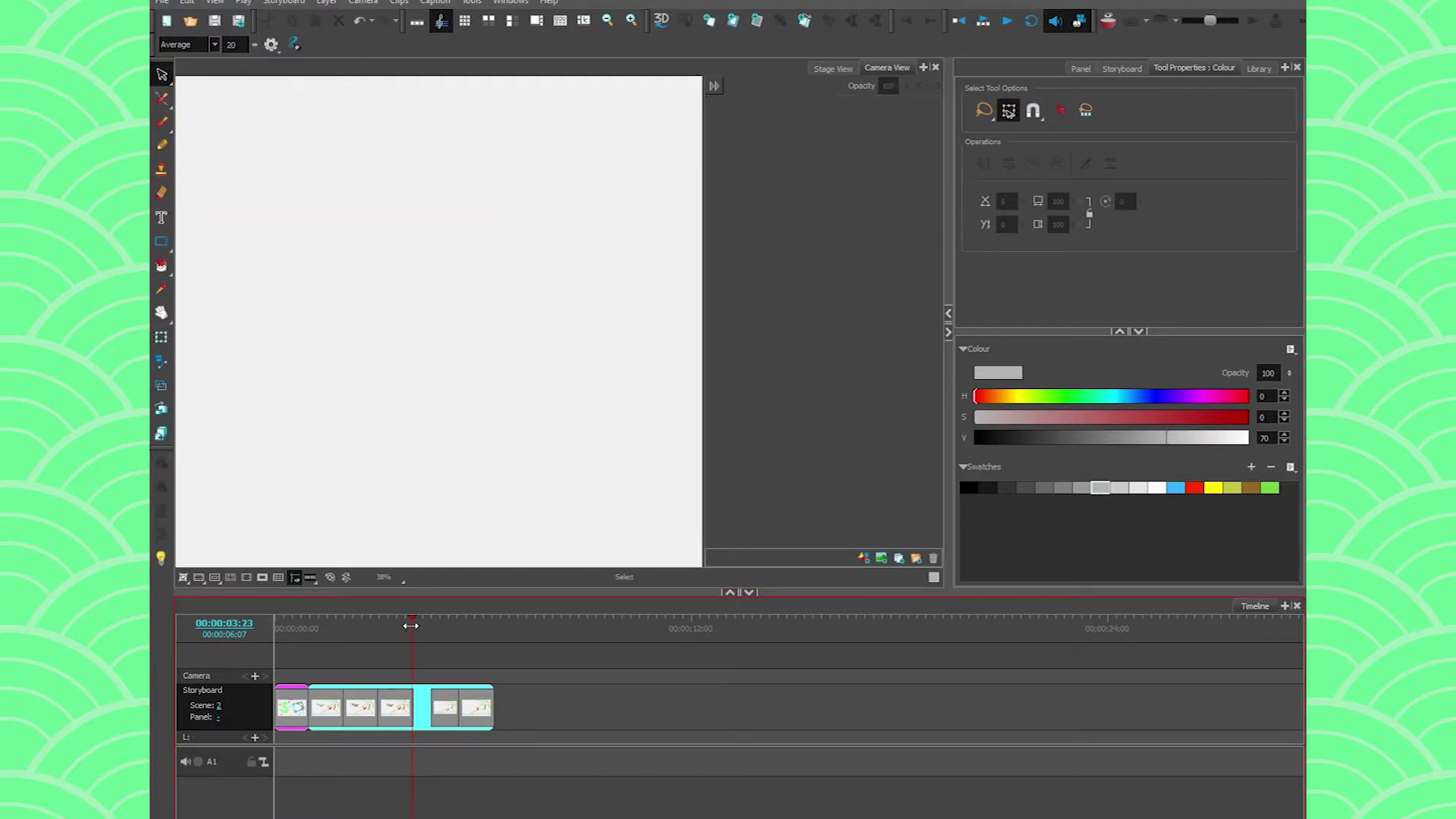
drag(410, 625, 408, 627)
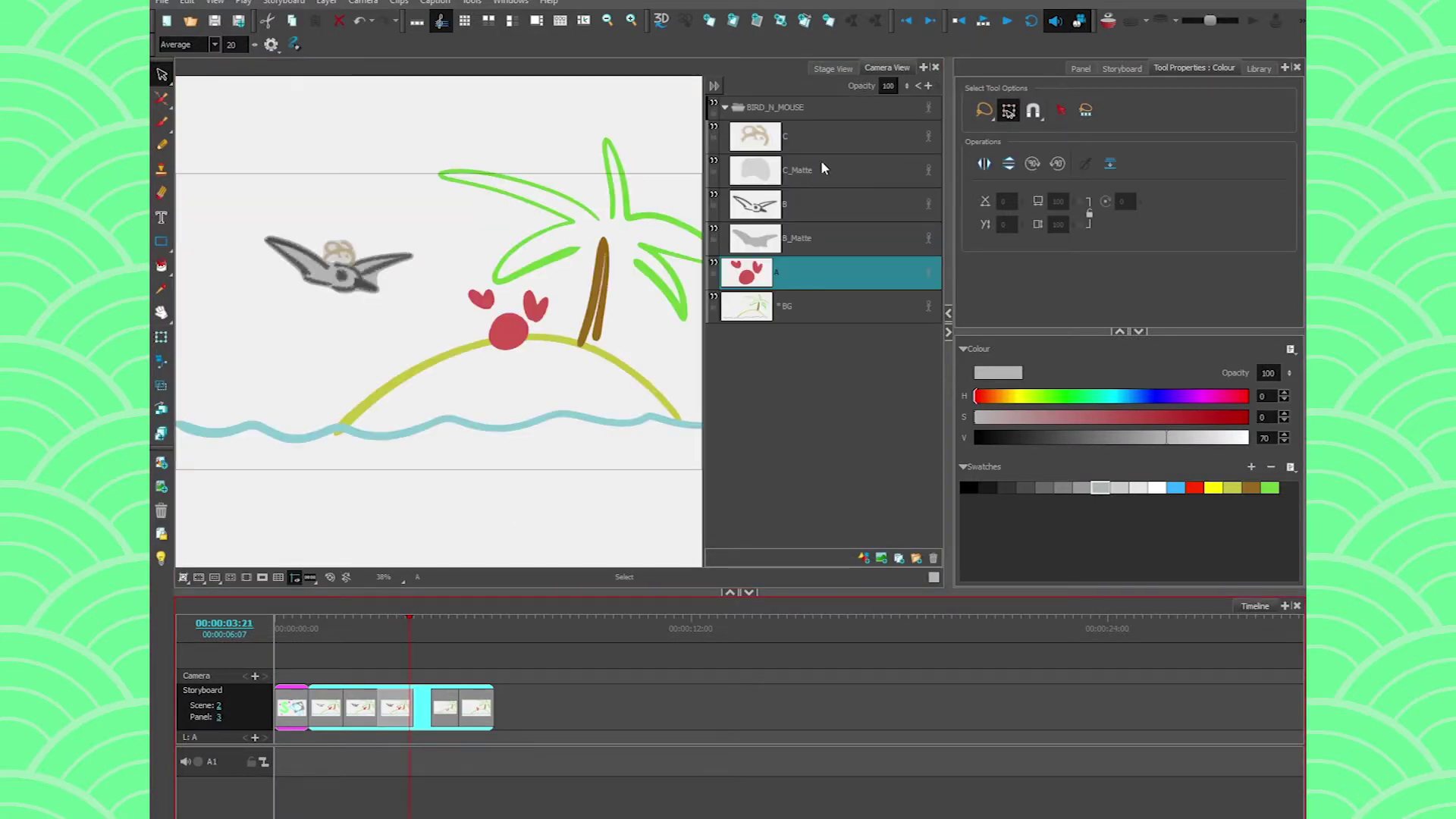
drag(907, 87, 905, 248)
drag(411, 628, 458, 627)
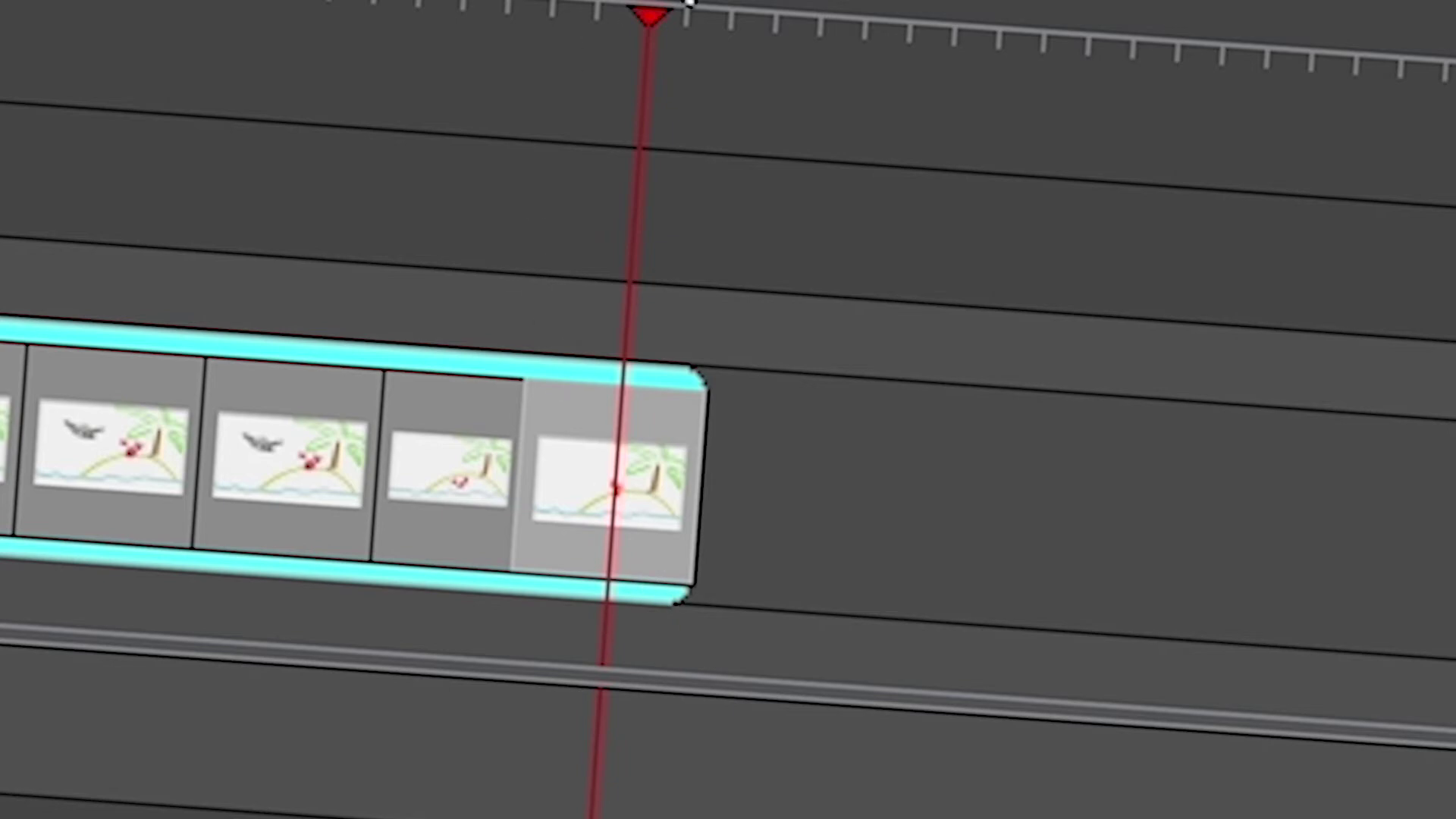
Split scene 2's last panel at the current frame twice, leaving a third menu unused.
right_click(627, 488)
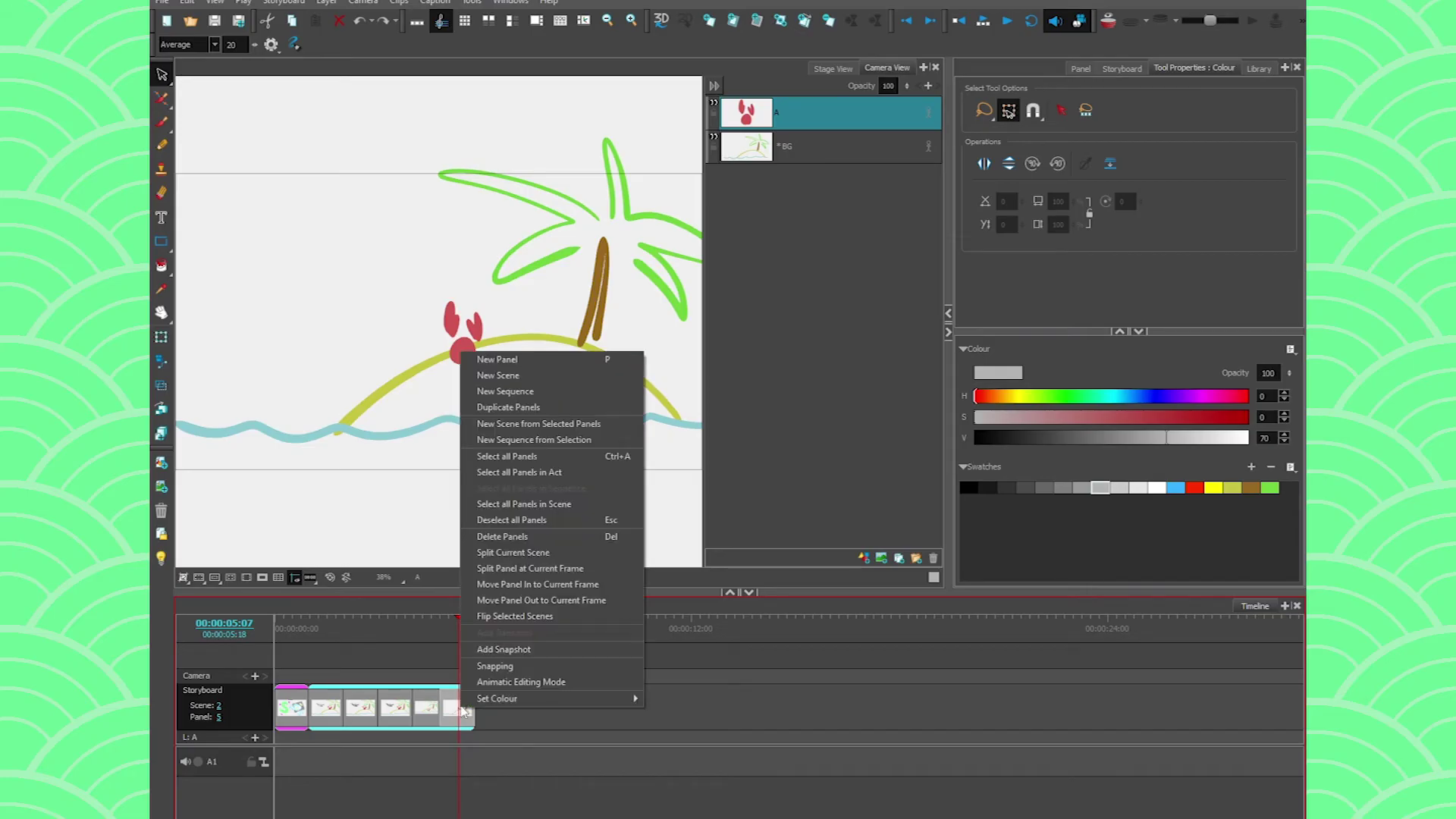
click(533, 569)
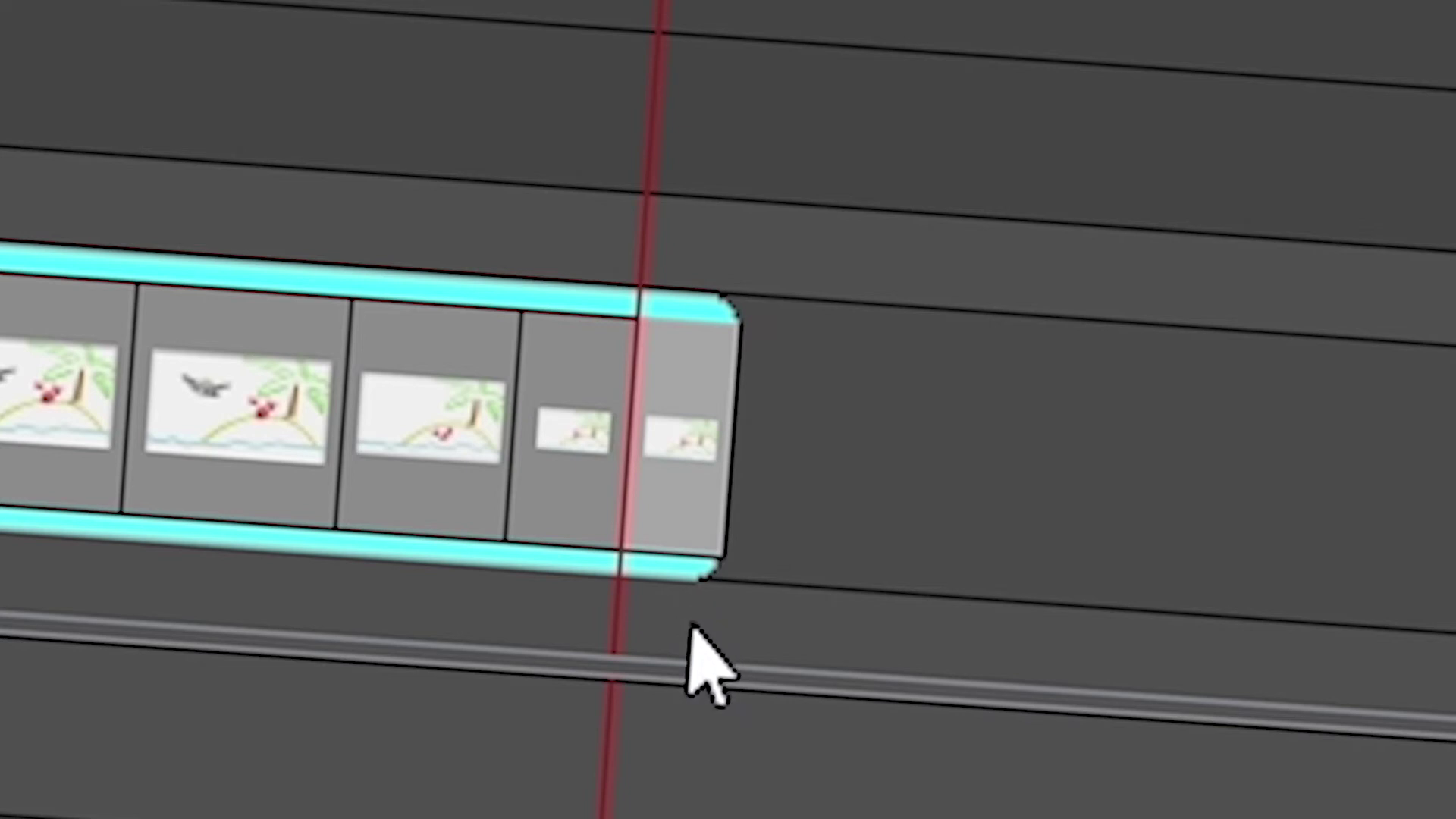
right_click(675, 479)
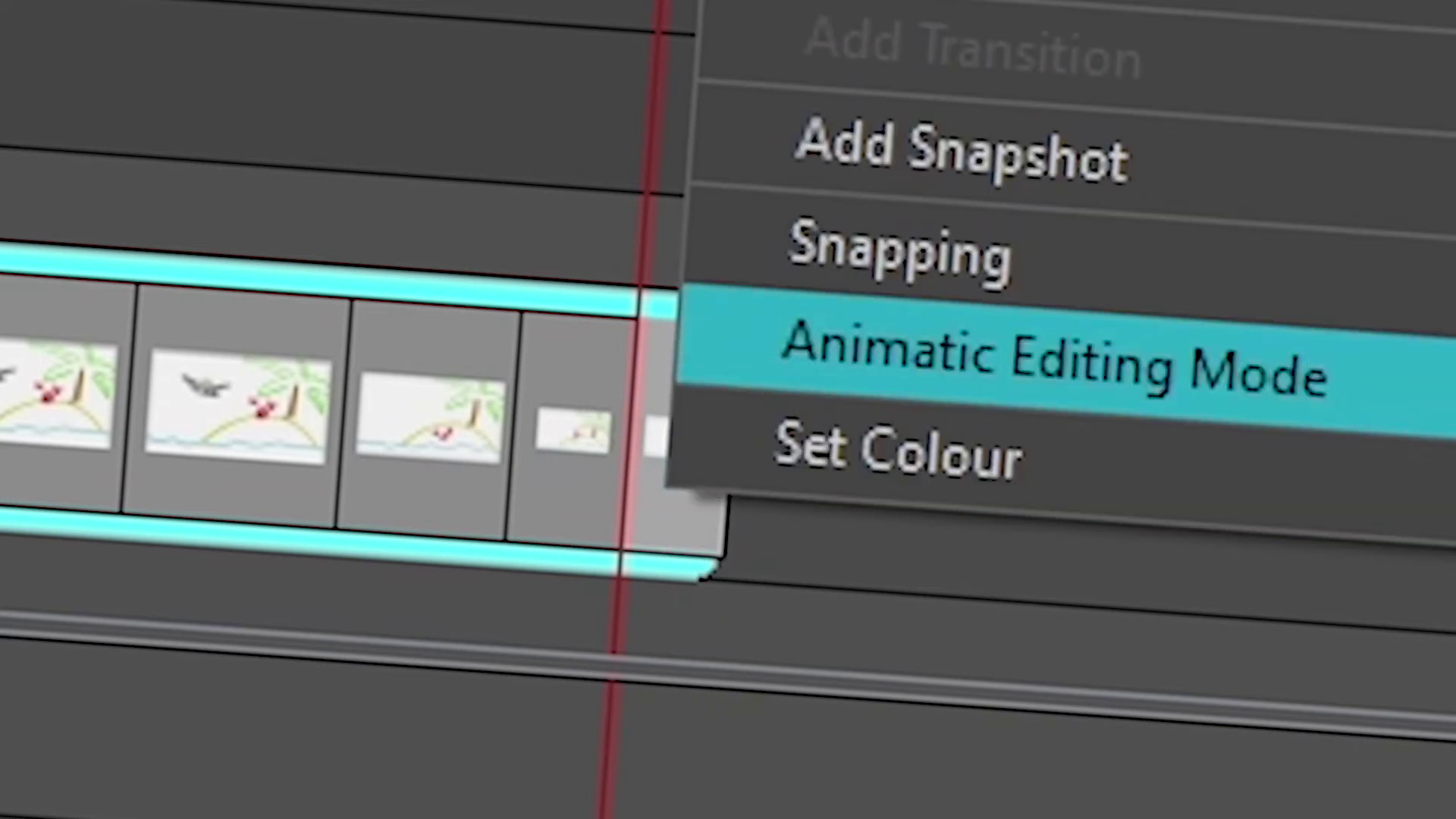
click(956, 155)
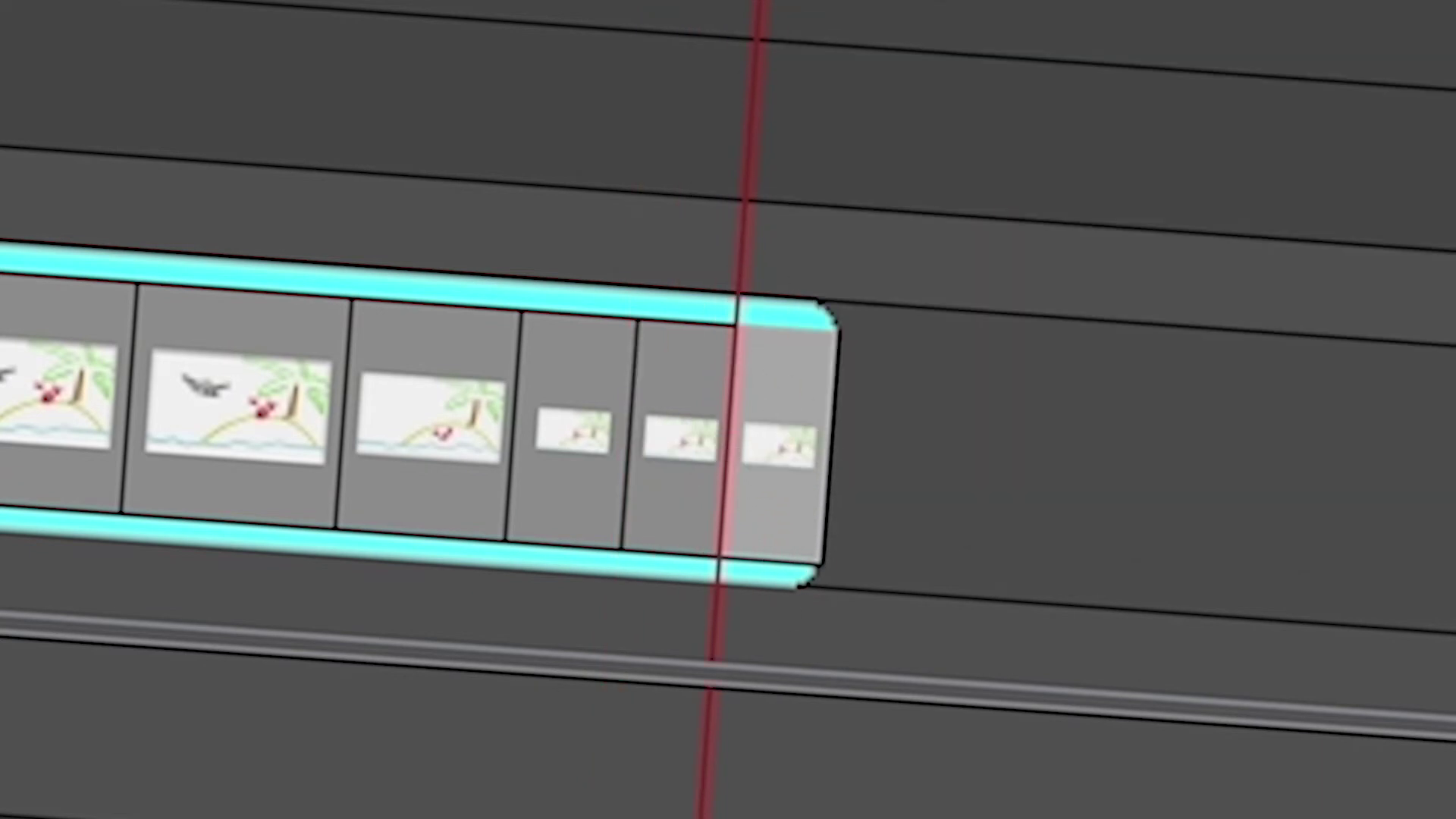
click(817, 1)
right_click(762, 464)
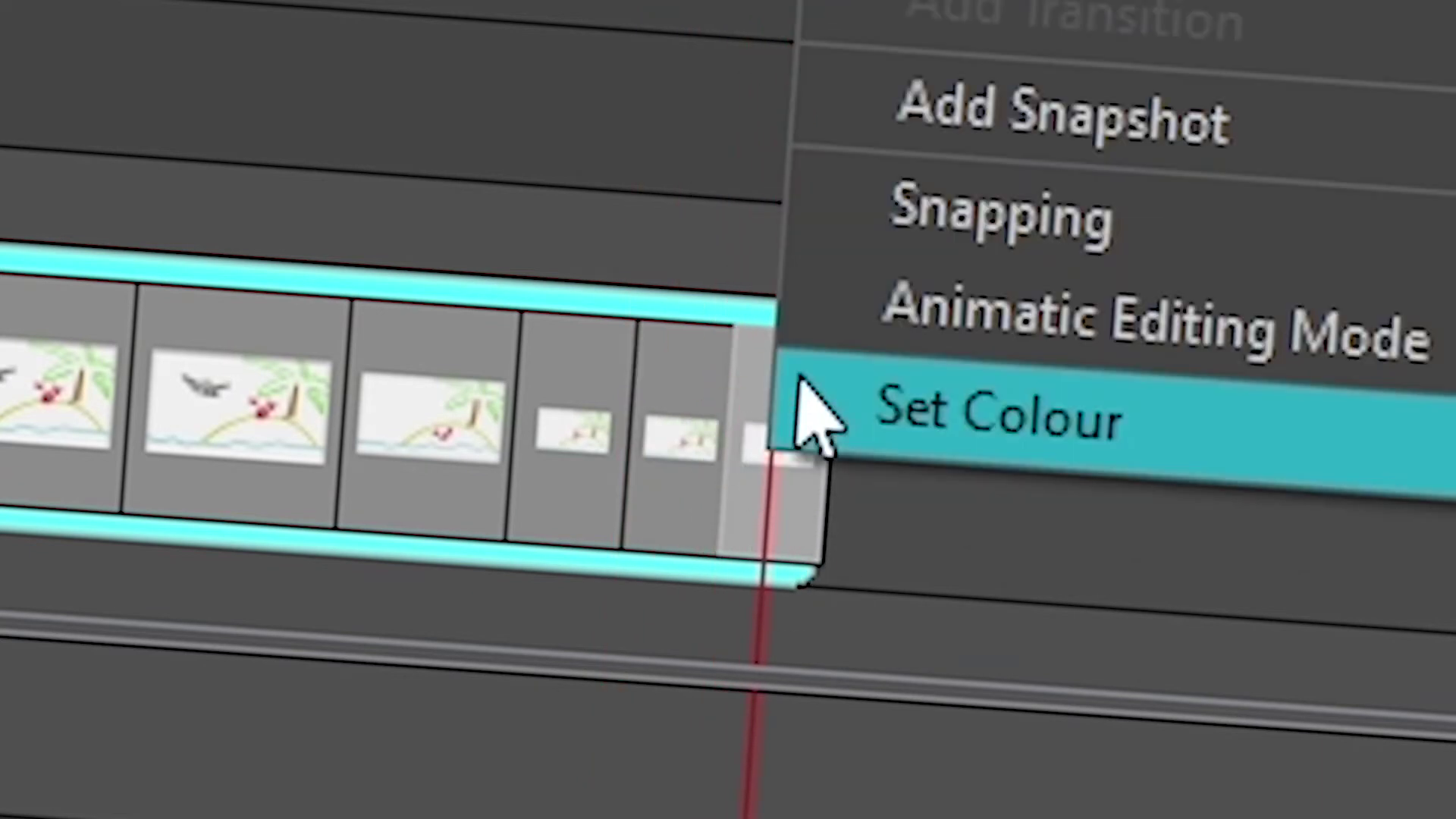
key(Escape)
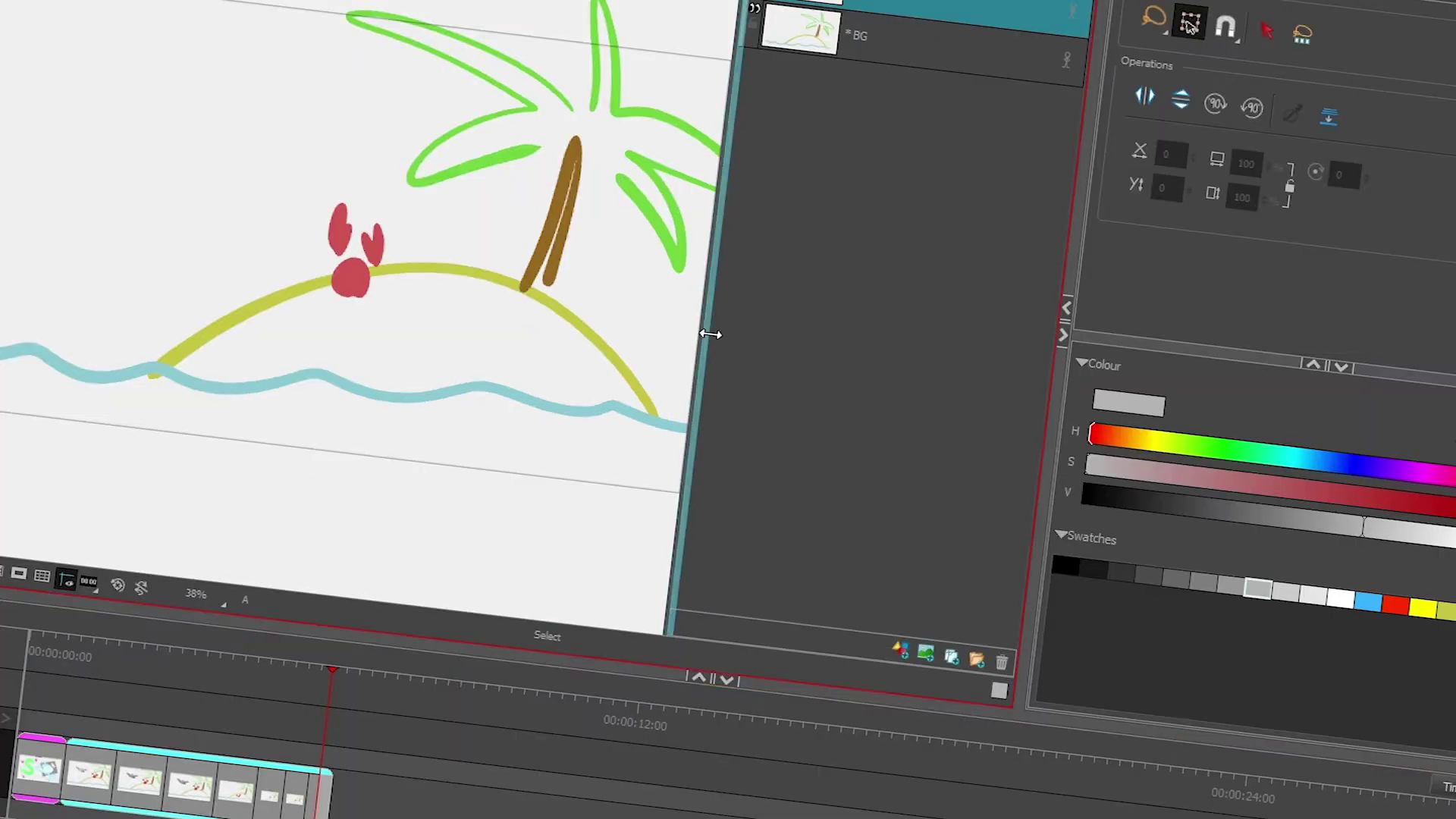
Widen the camera view and turn off shading outside the camera frame.
drag(700, 351, 796, 360)
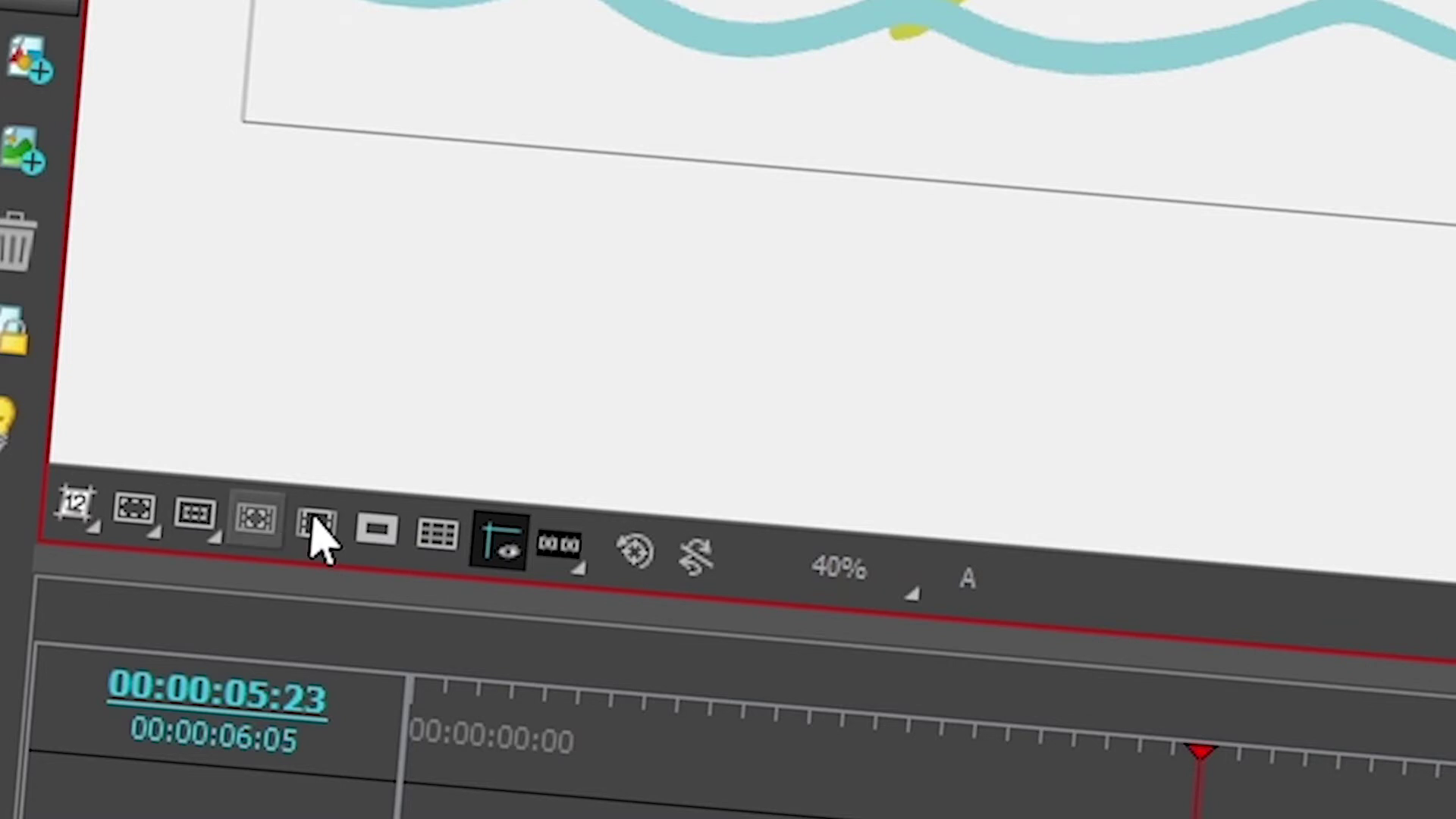
click(377, 533)
click(377, 533)
click(377, 533)
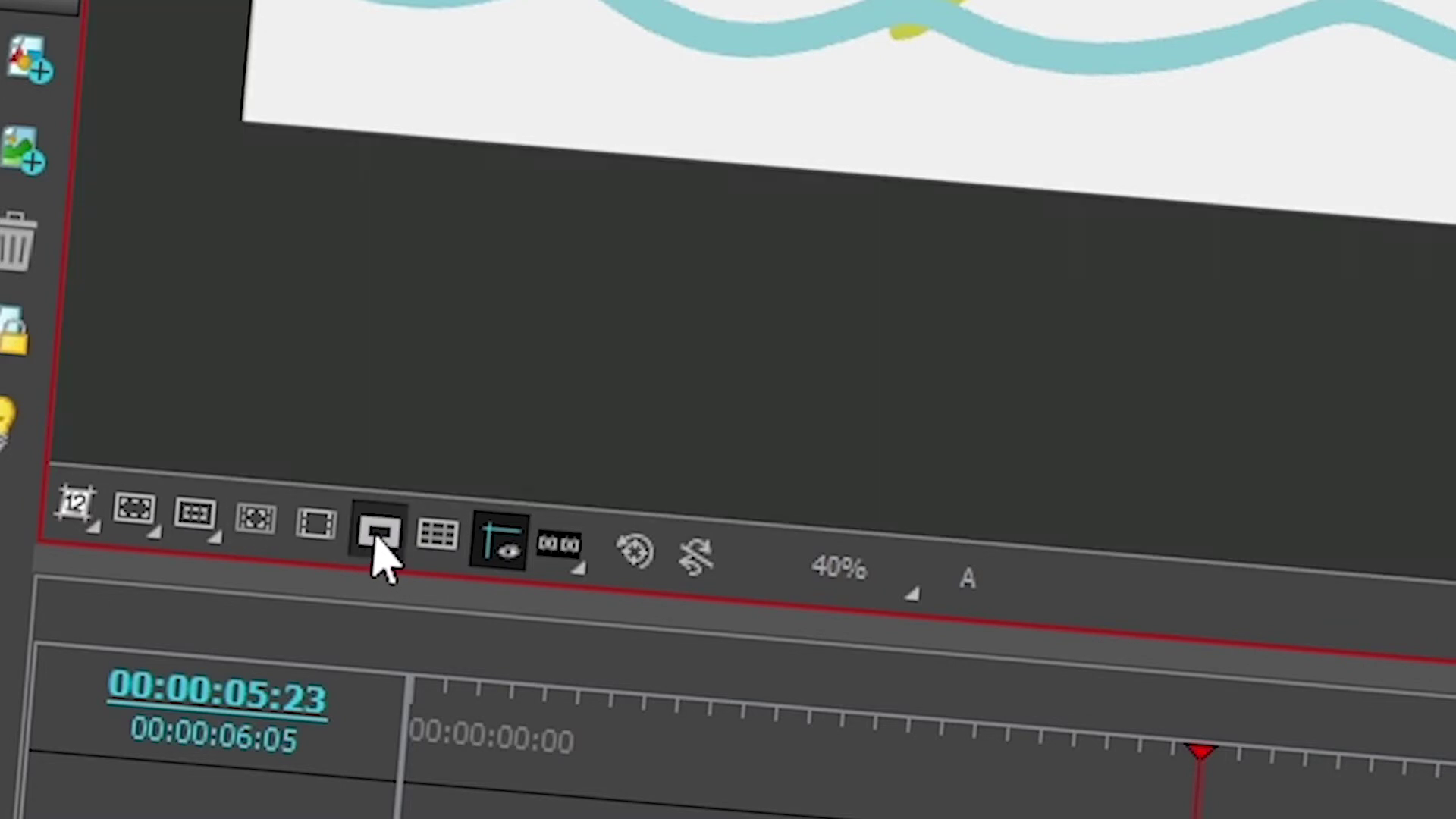
click(377, 533)
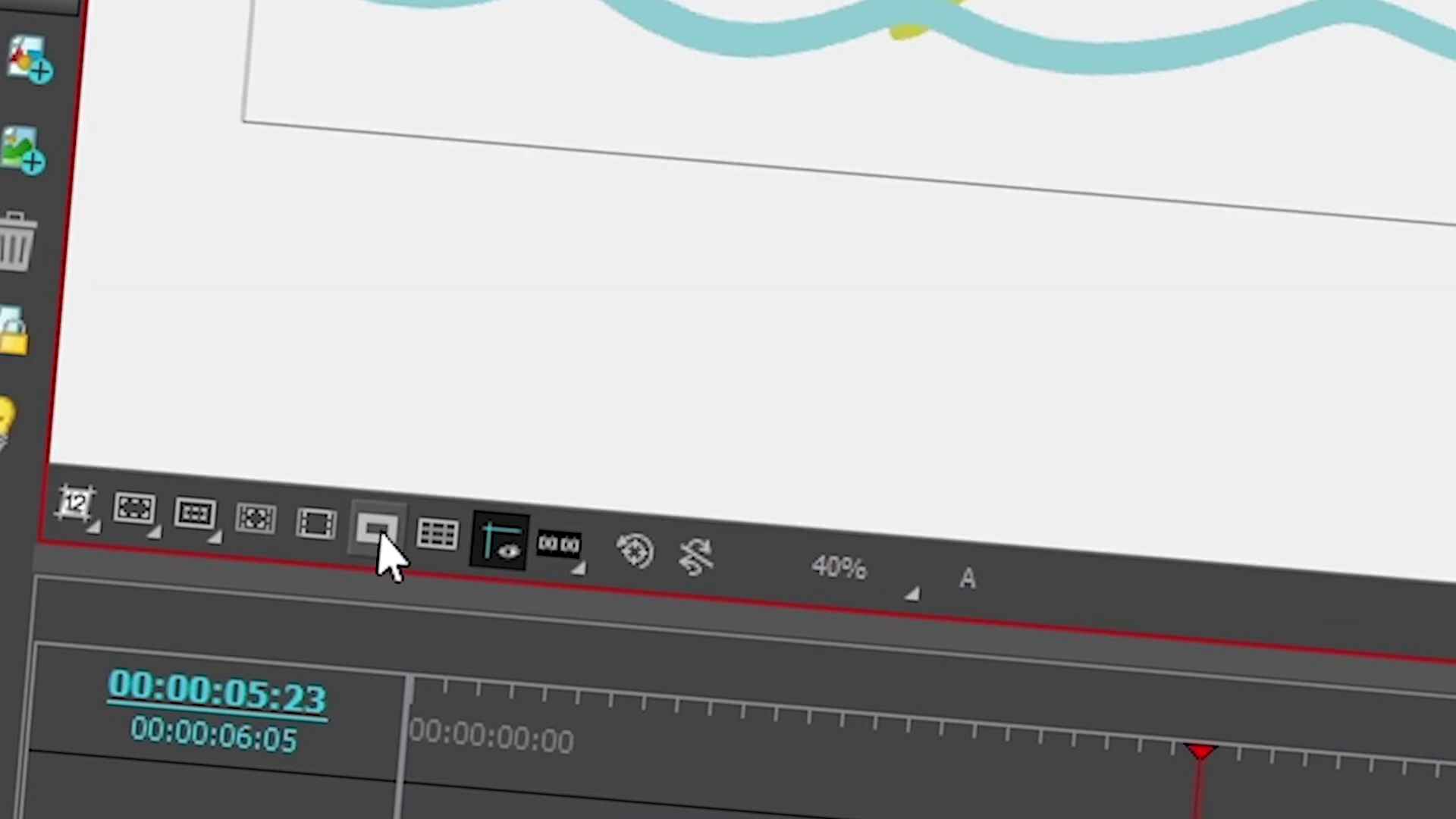
Leave the grid off, show the timecode and scene/panel overlay, and return to Camera View.
click(438, 540)
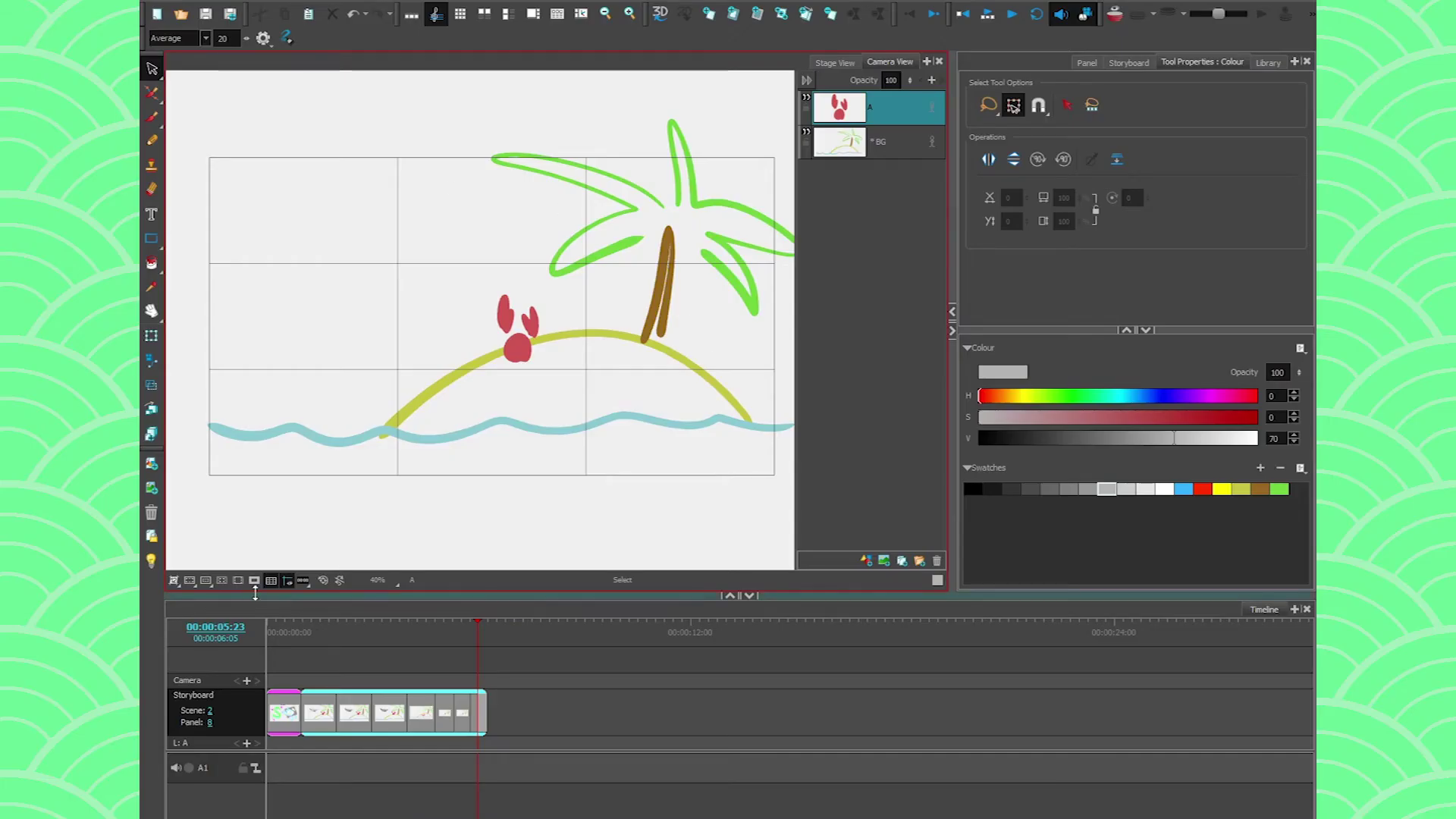
click(270, 580)
click(303, 580)
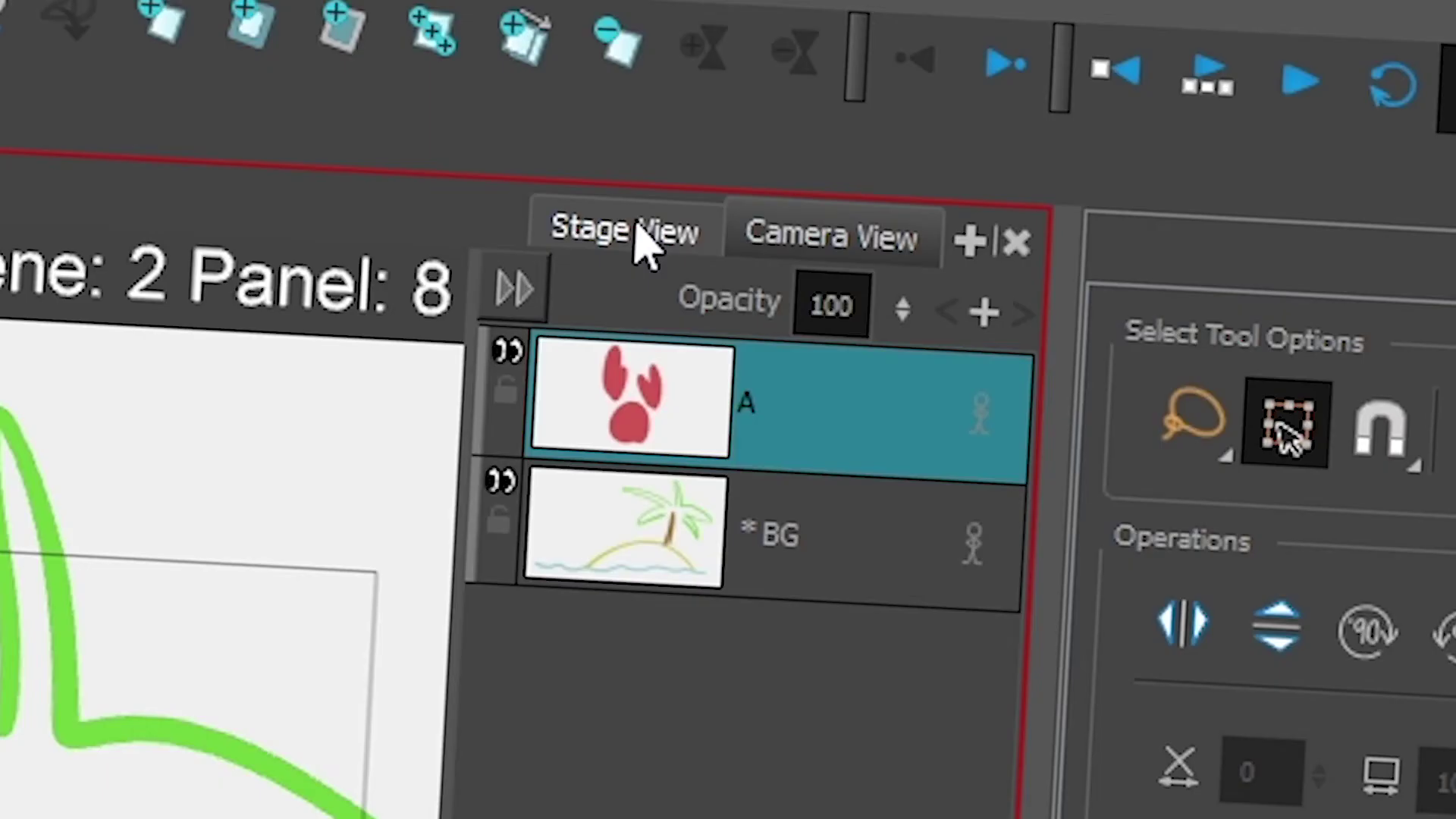
click(635, 228)
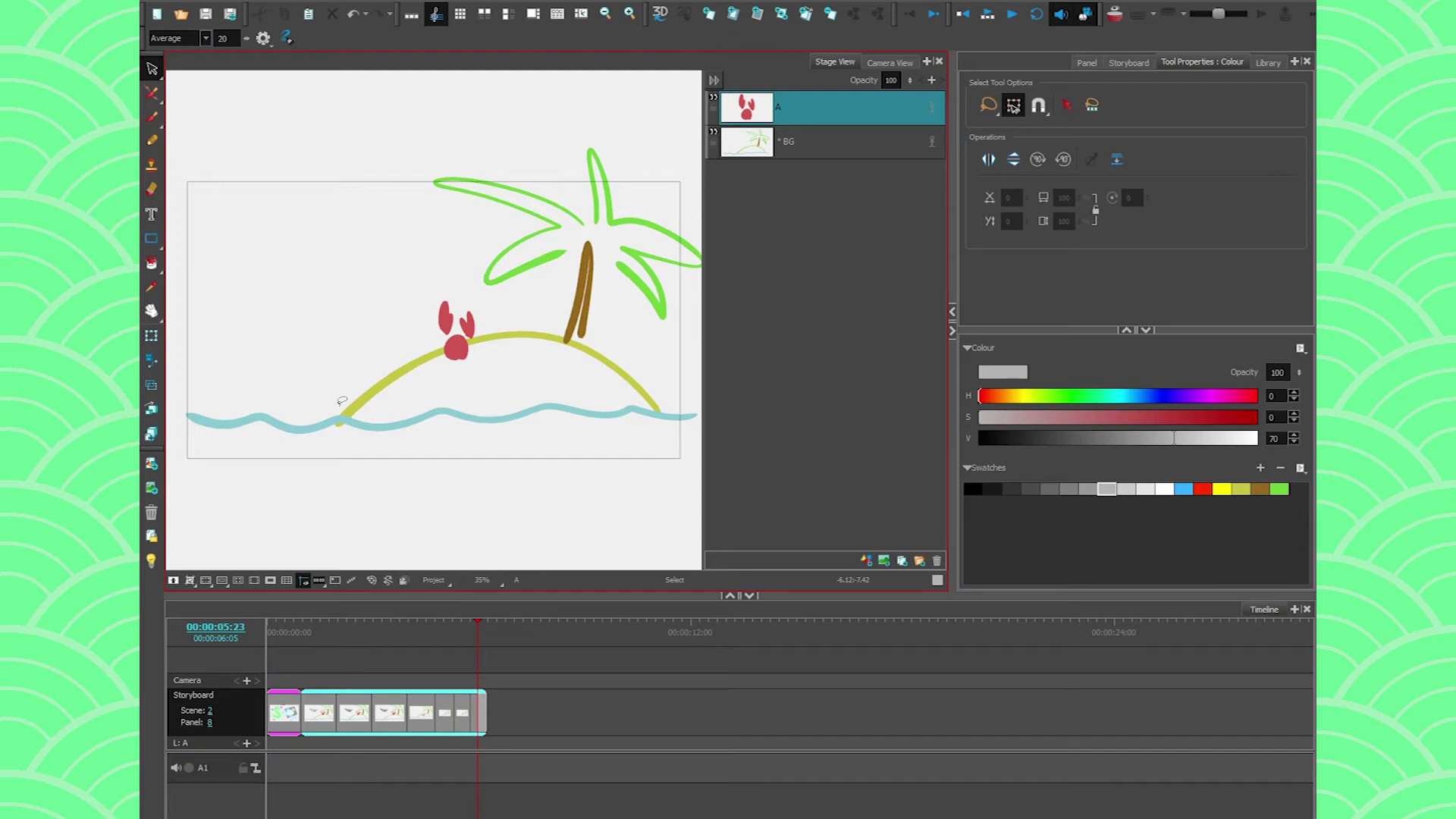
click(889, 62)
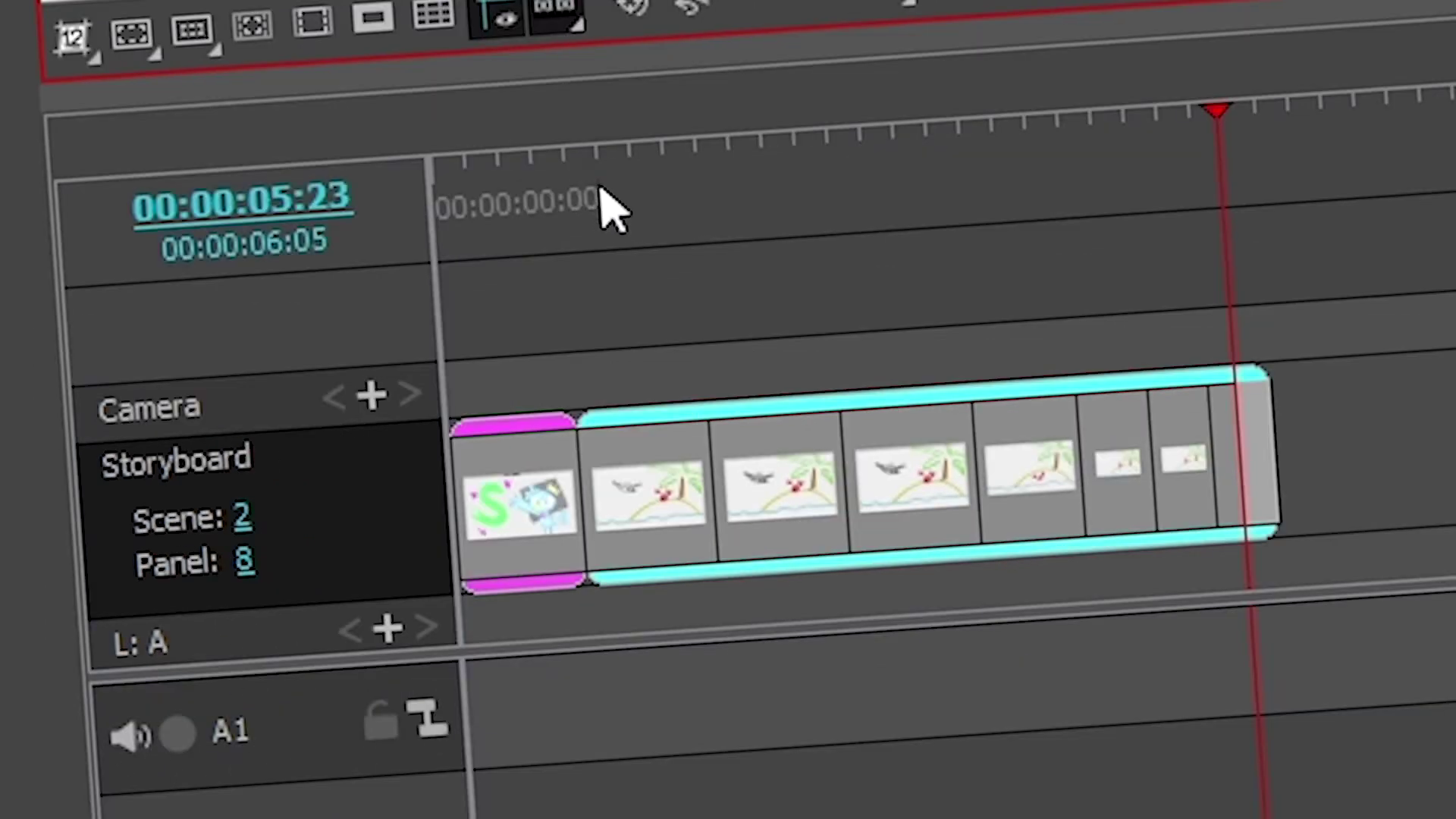
Add camera keyframes at 00:00:02:14 and 00:00:03:16.
click(819, 62)
drag(616, 190, 774, 186)
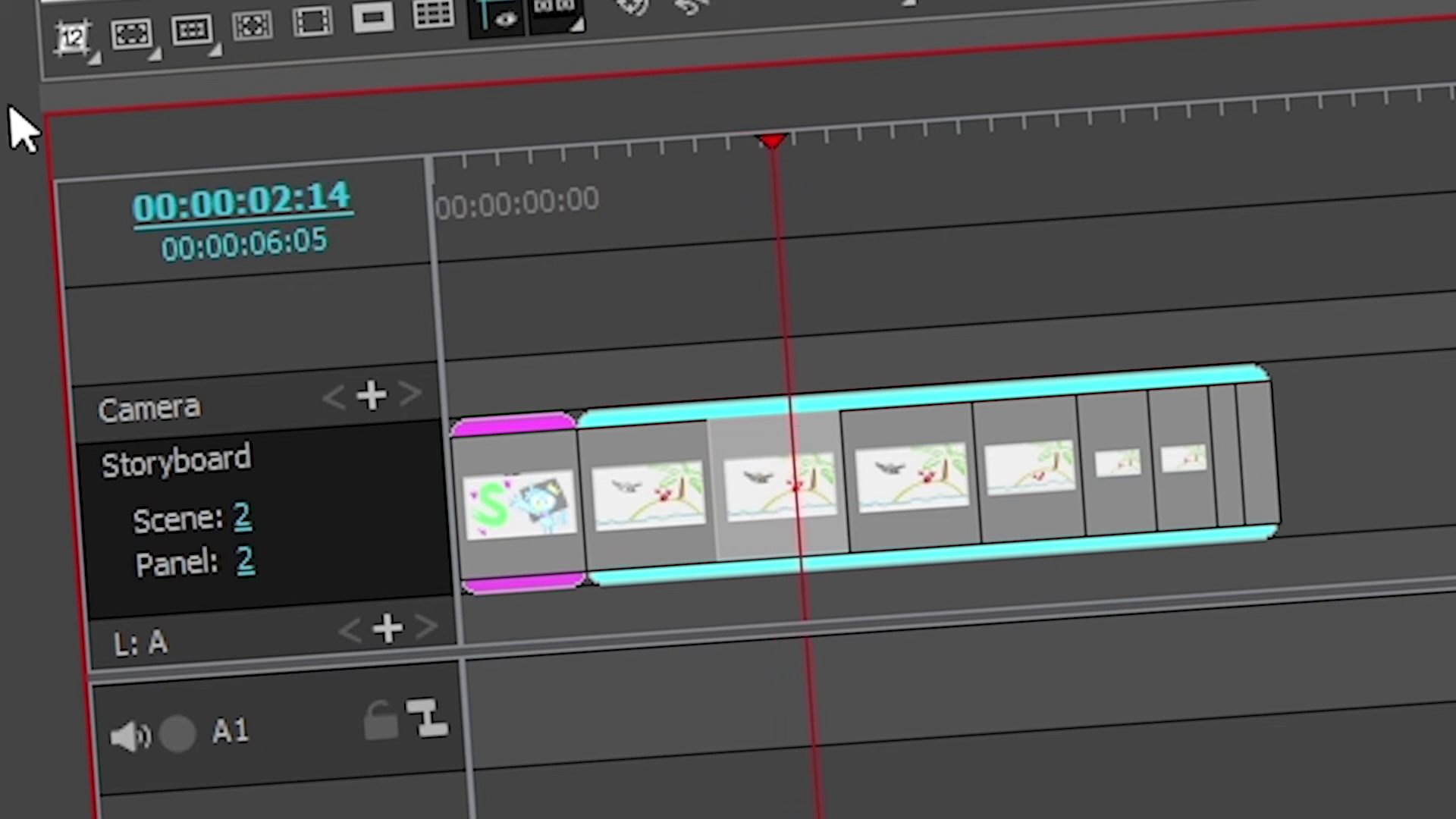
click(371, 395)
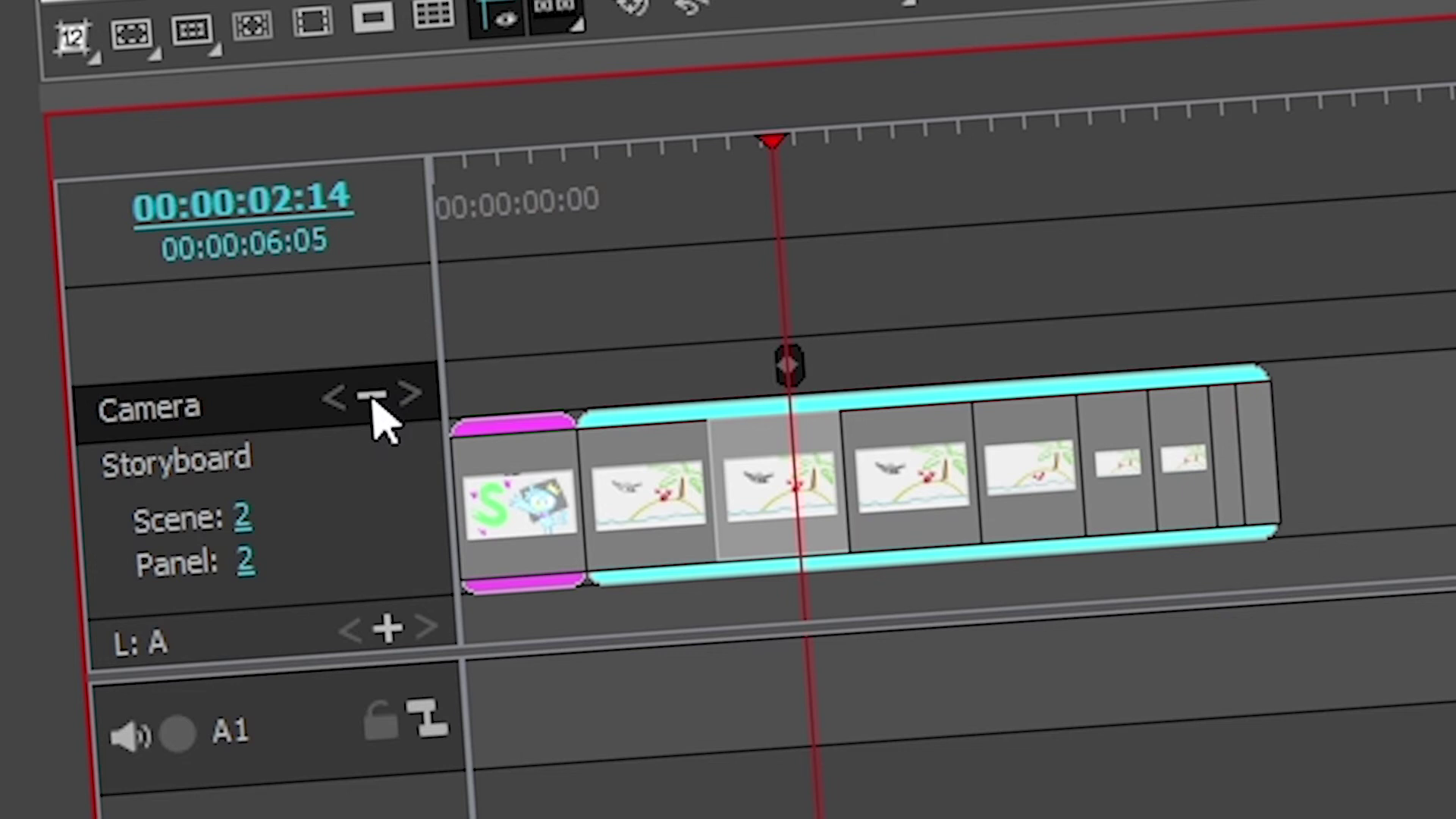
drag(773, 182, 940, 395)
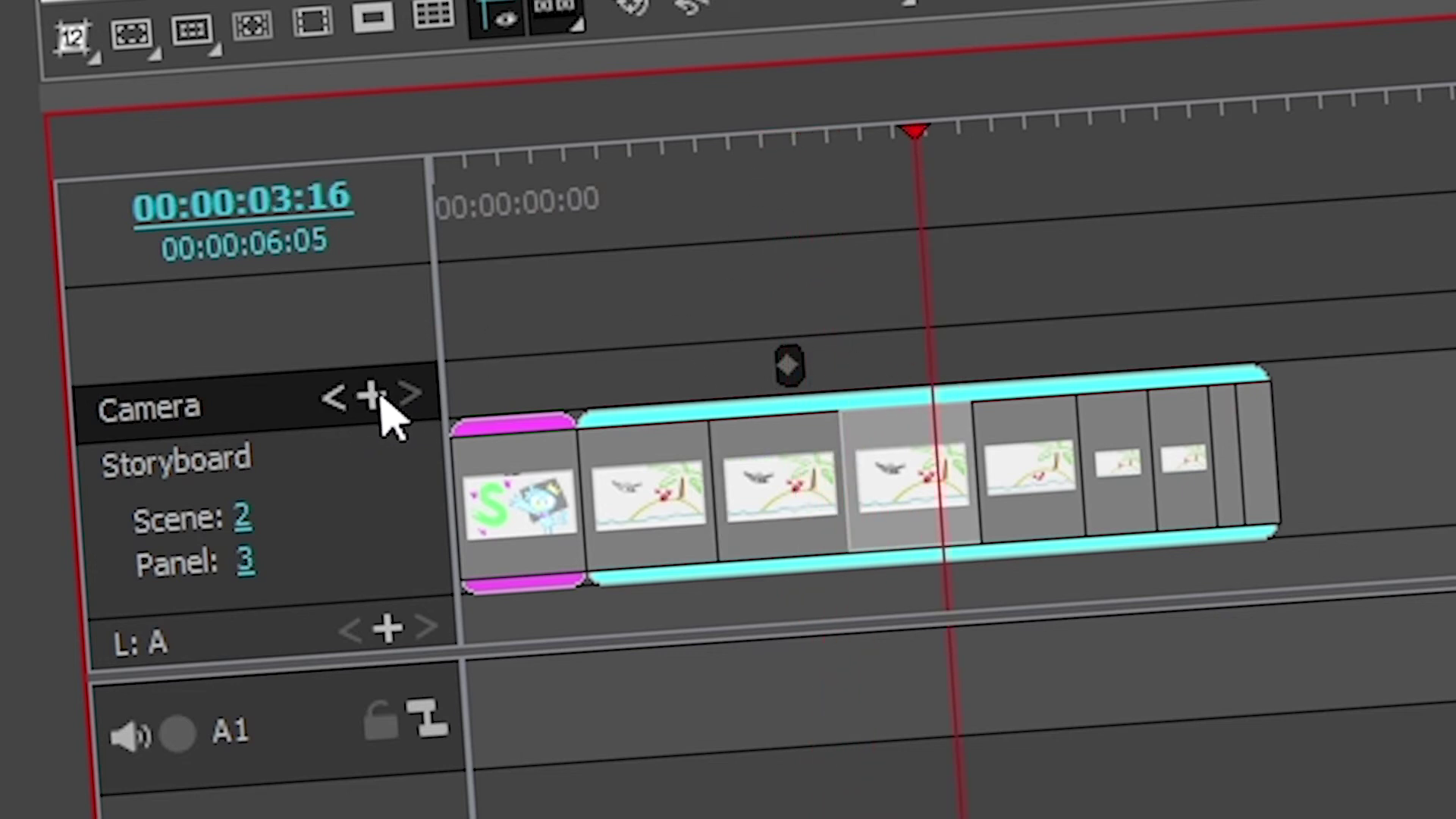
click(373, 397)
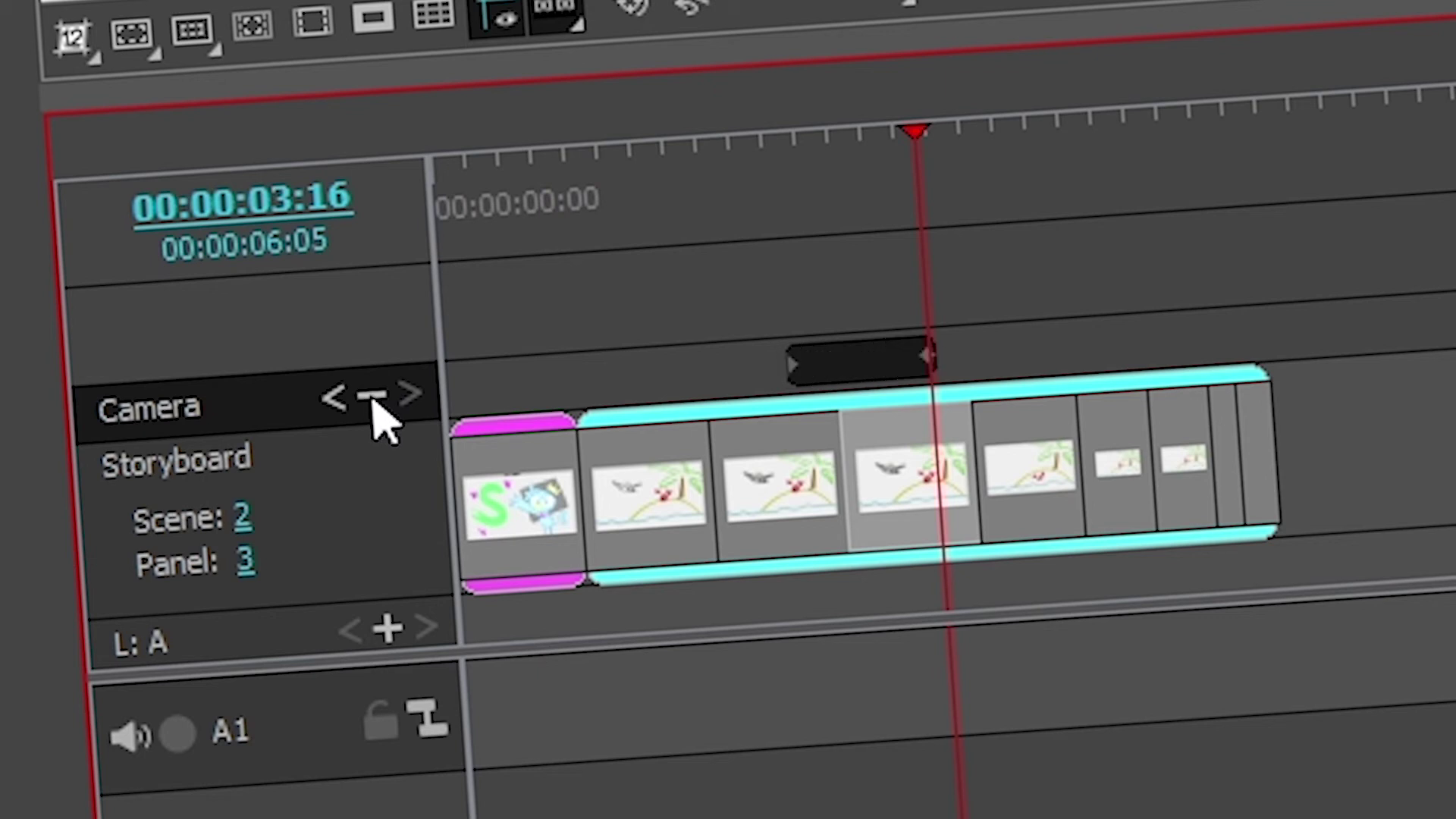
Step between the two camera keyframes, ending at 00:00:03:16.
drag(920, 232, 865, 220)
click(332, 399)
click(408, 395)
click(334, 399)
click(408, 396)
click(334, 399)
click(408, 396)
click(333, 399)
click(408, 395)
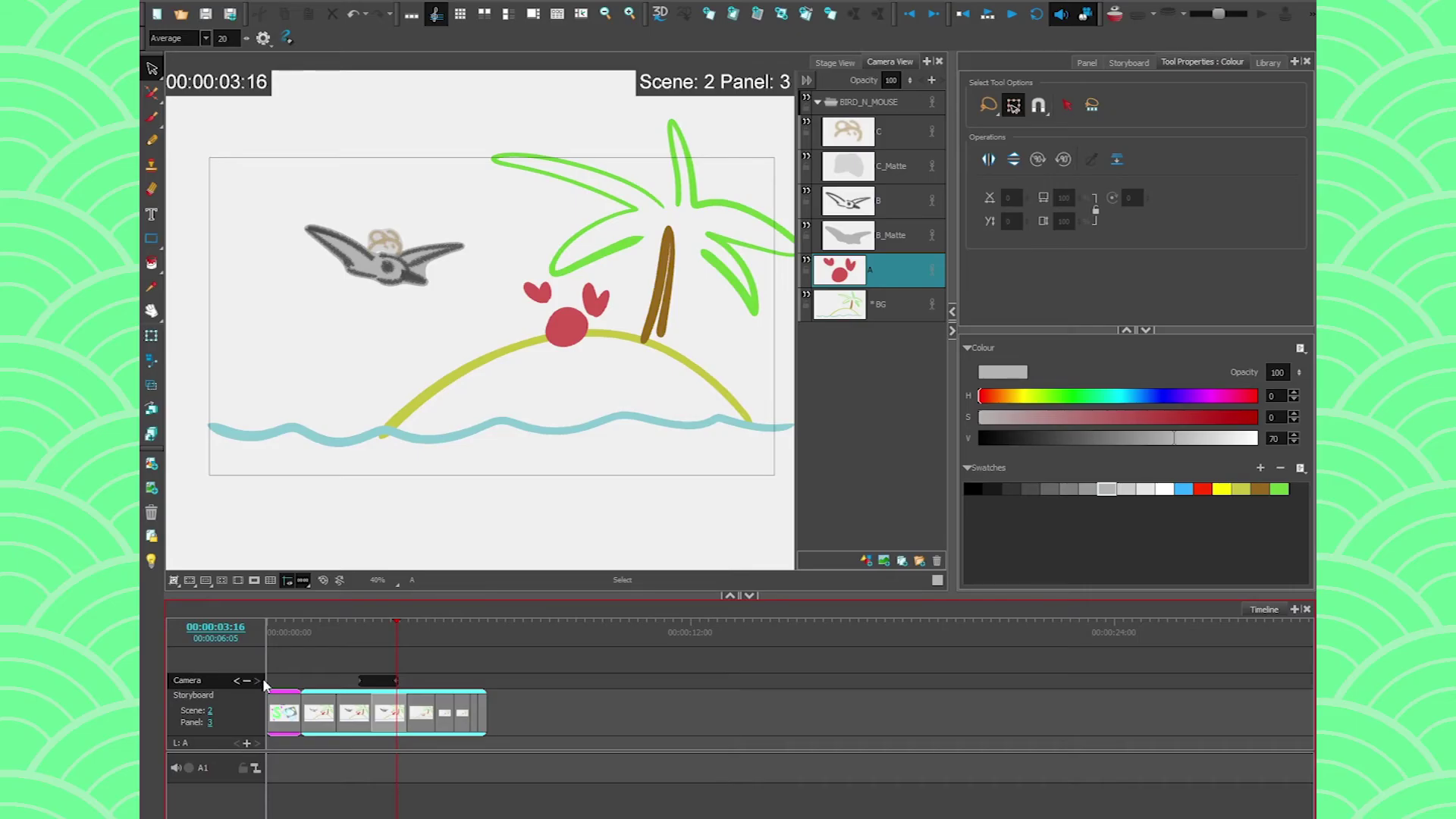
Select panel 2's camera move and set Ease In and Ease Out to 2.
click(151, 361)
click(362, 633)
drag(362, 633, 364, 633)
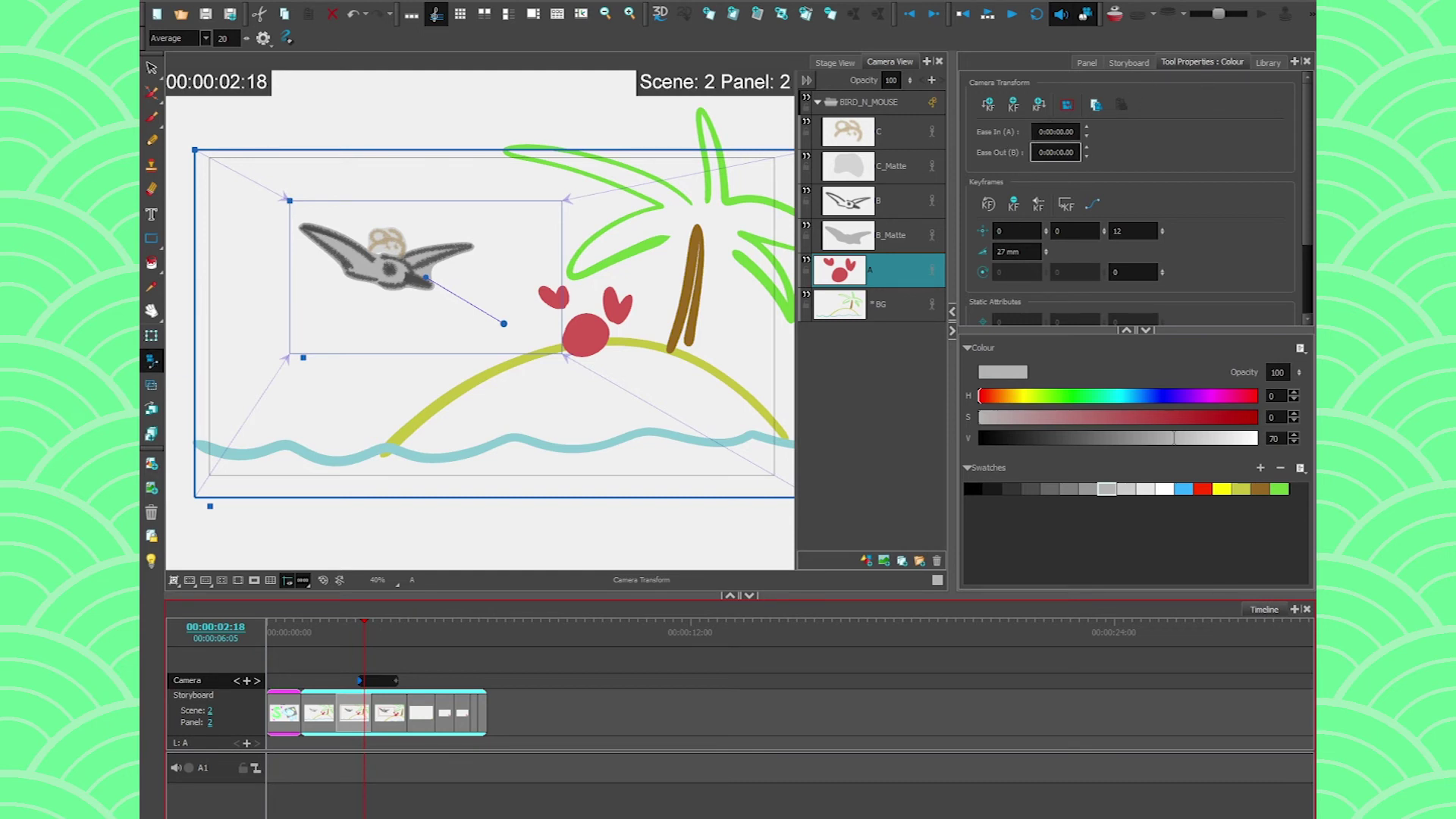
click(1060, 132)
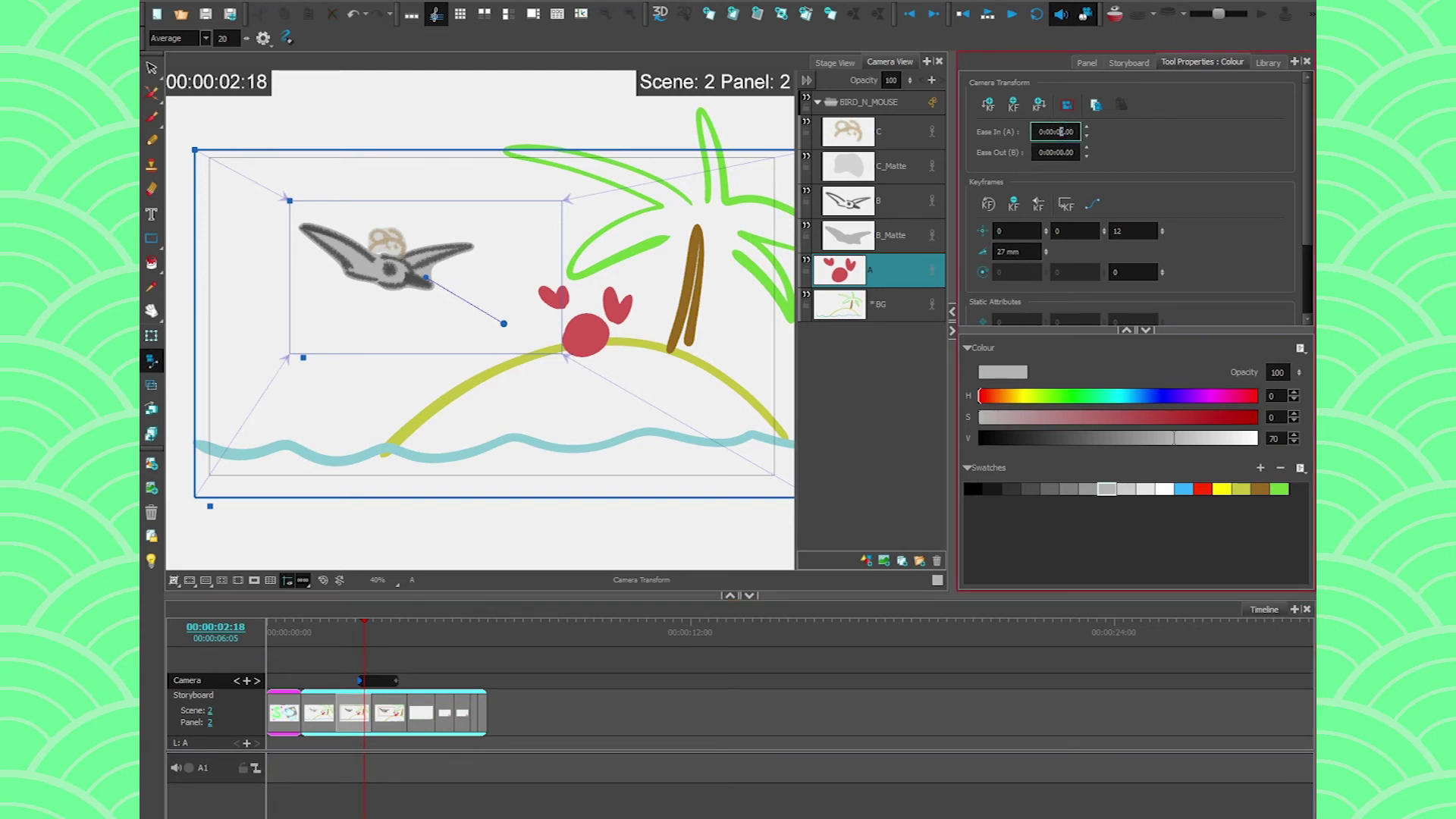
text(2)
click(1060, 152)
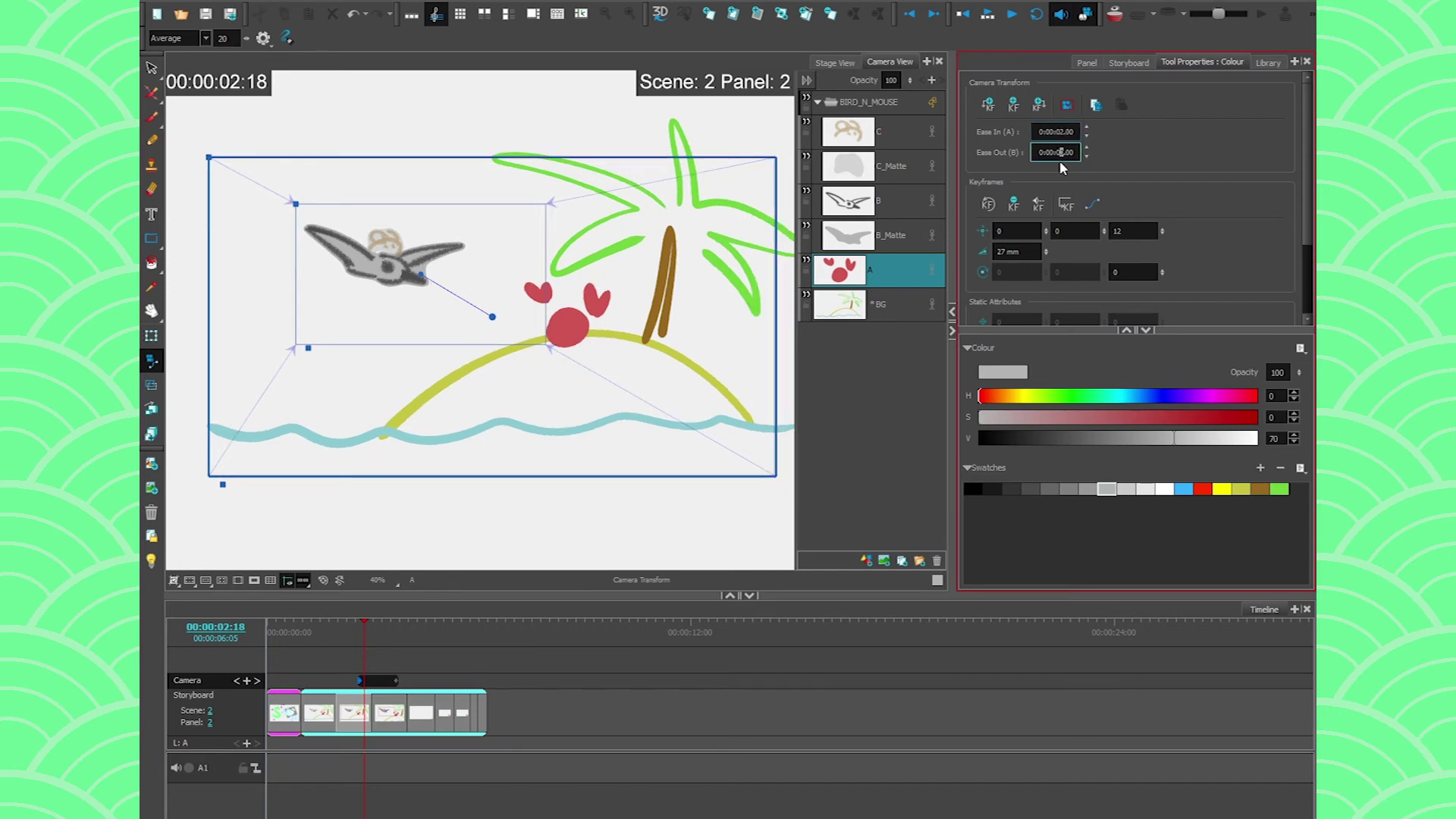
text(2)
click(331, 633)
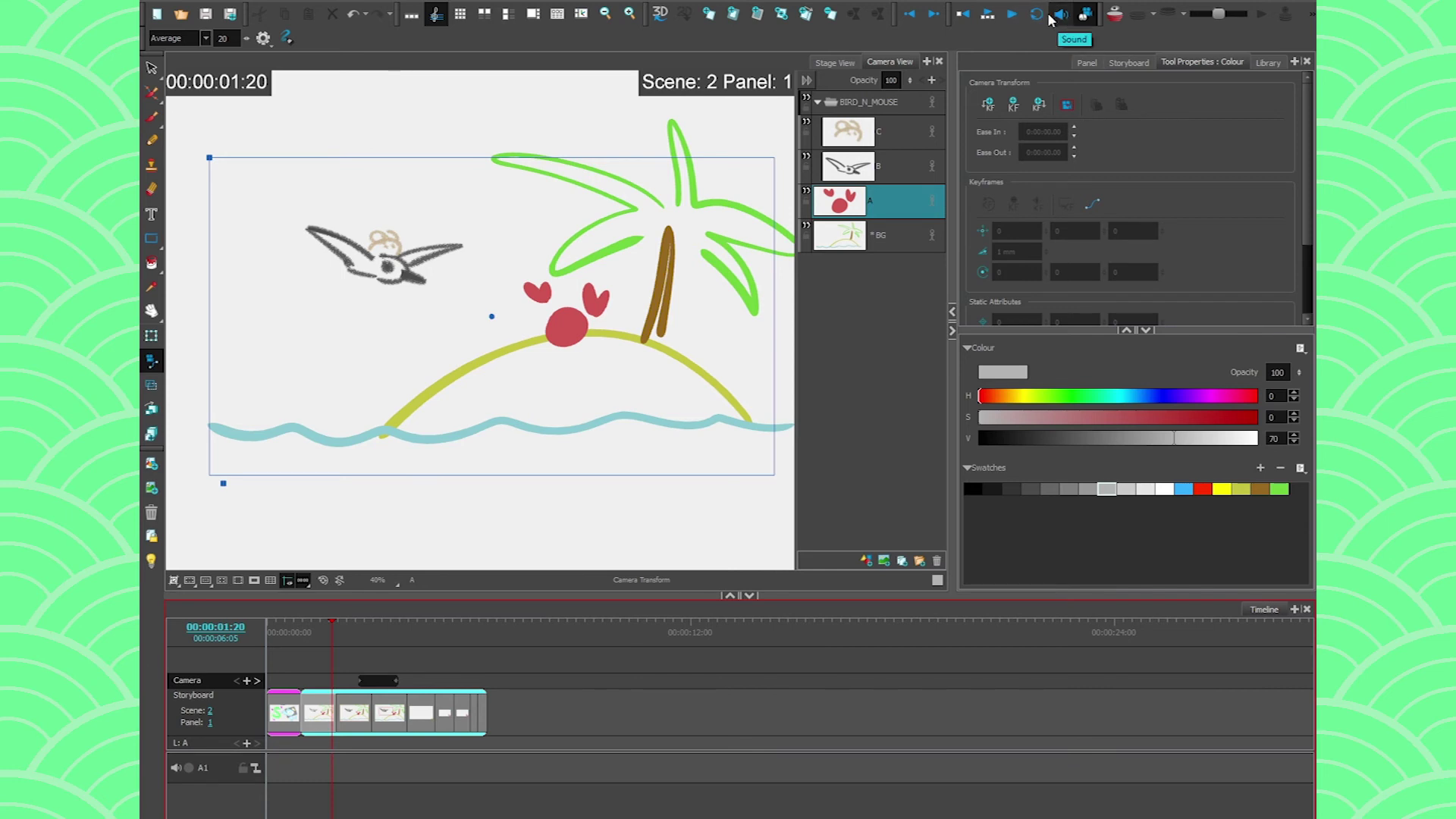
click(1013, 25)
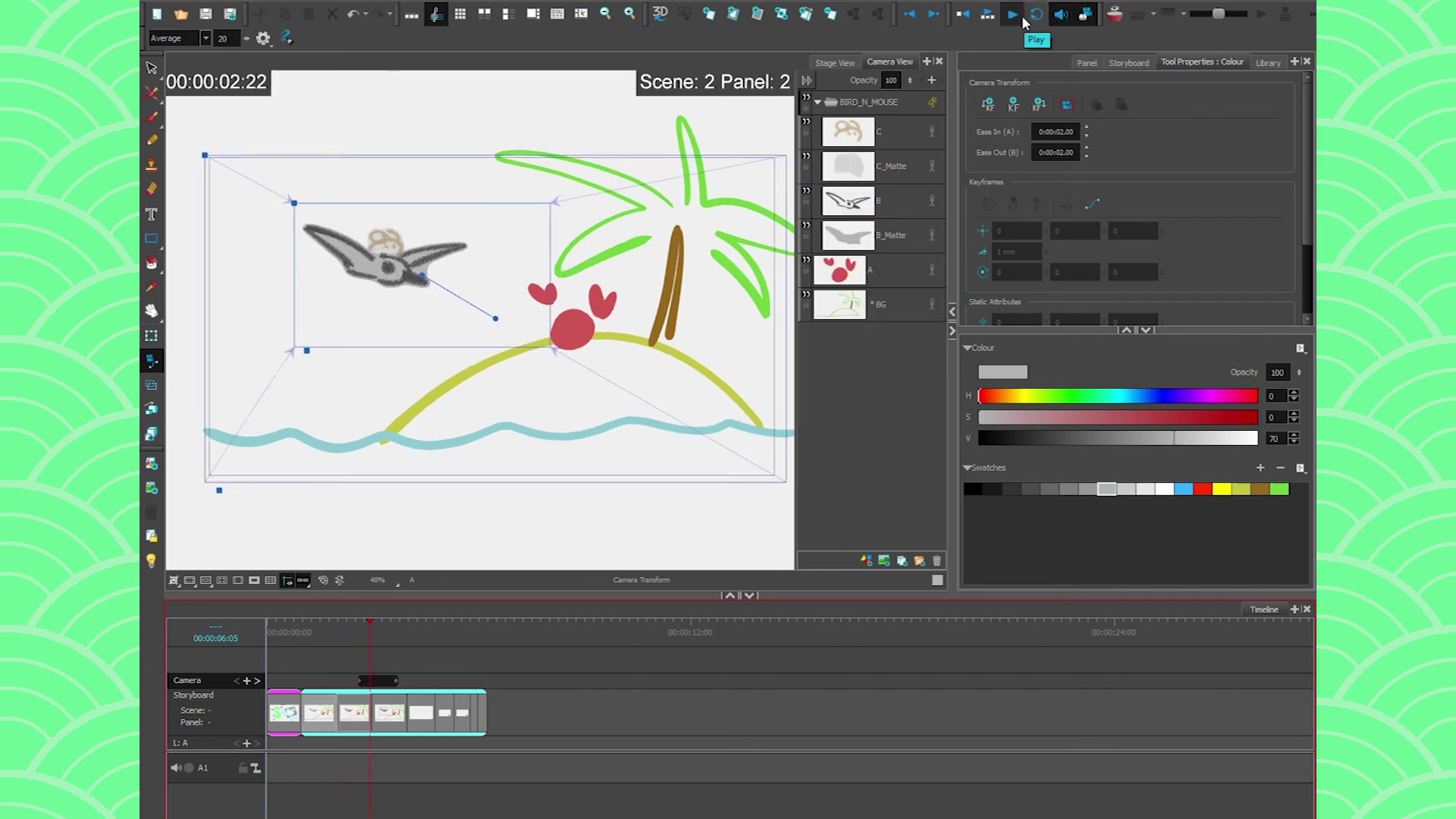
click(371, 626)
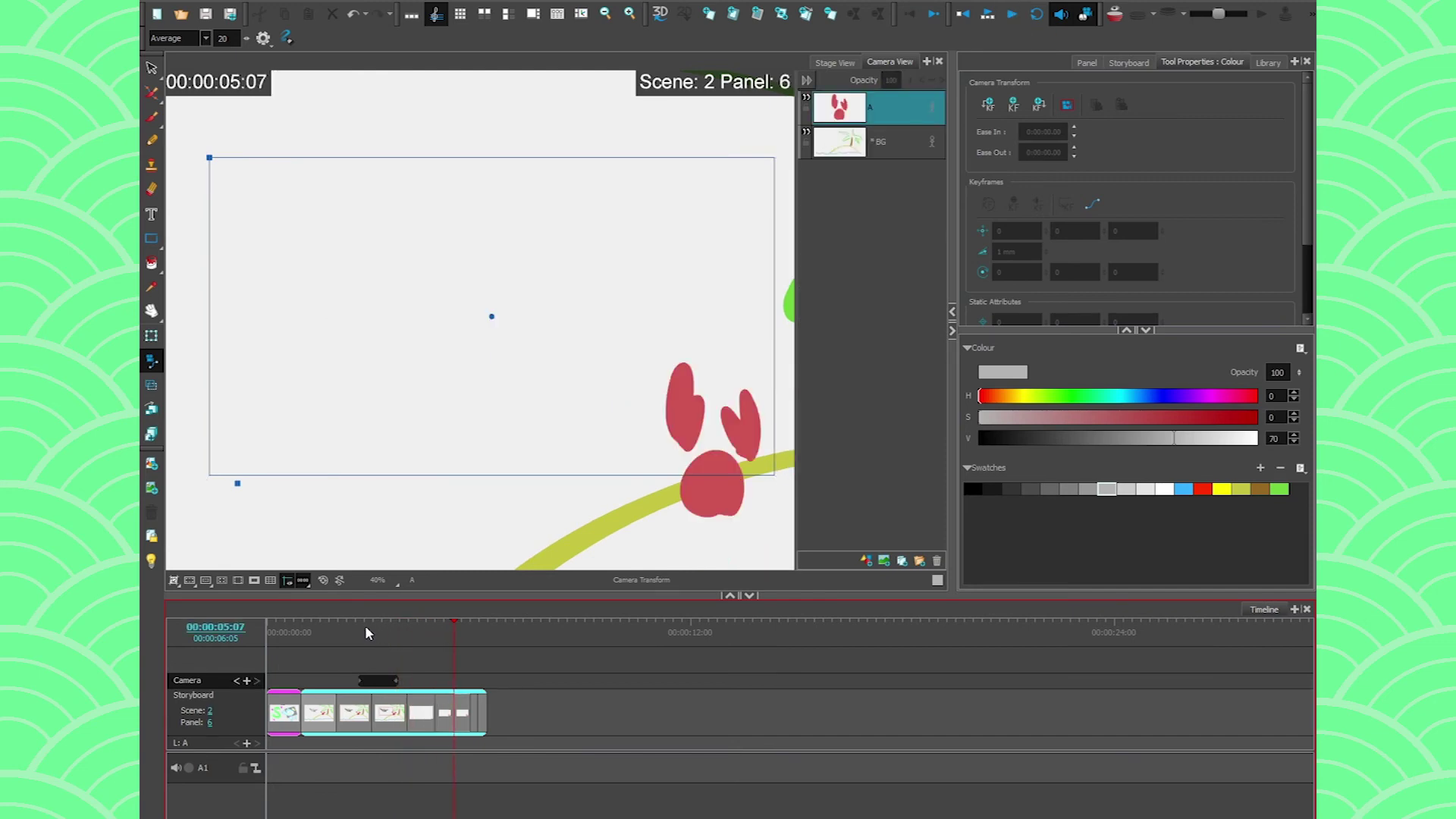
drag(366, 626, 379, 630)
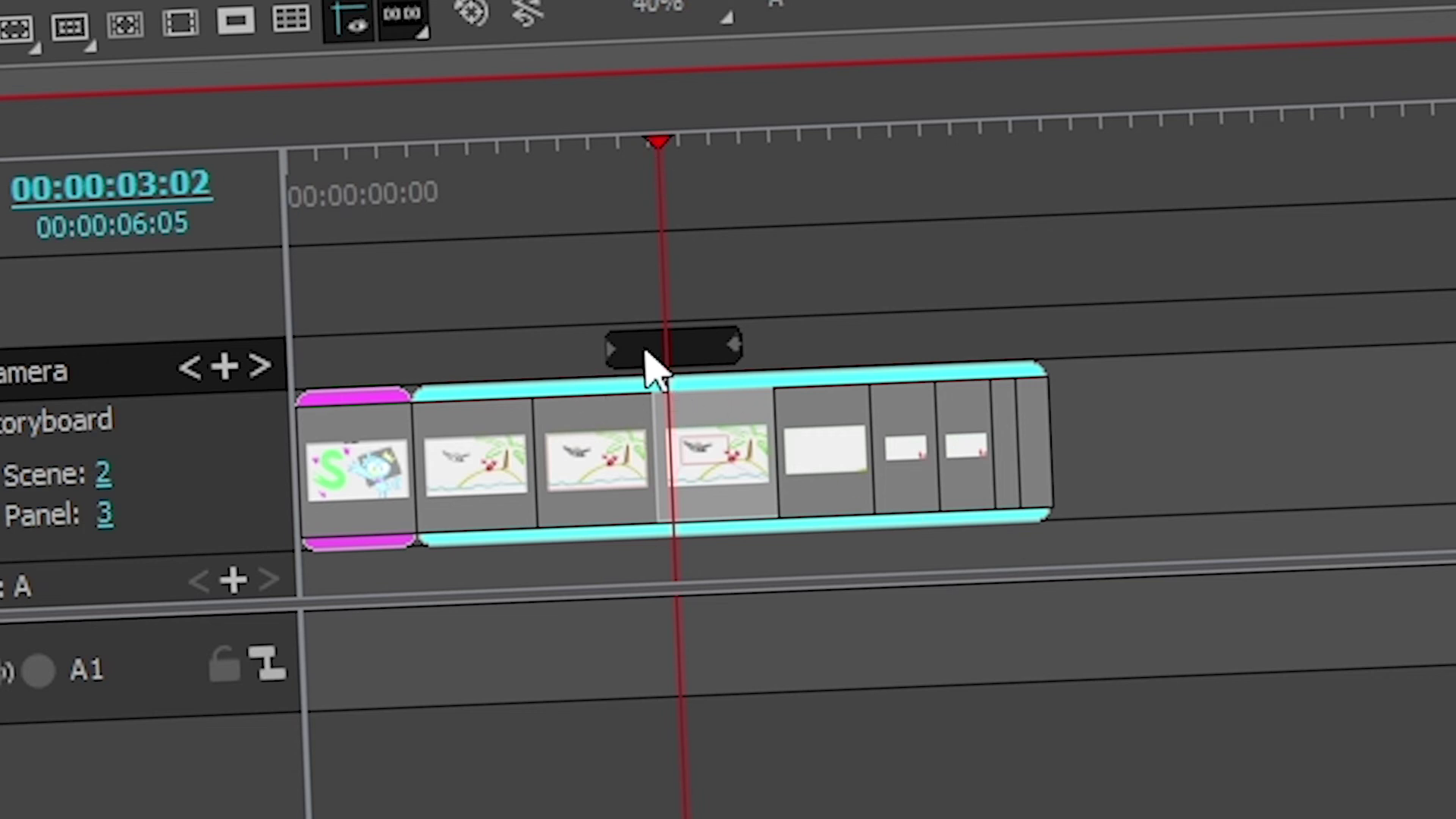
click(353, 191)
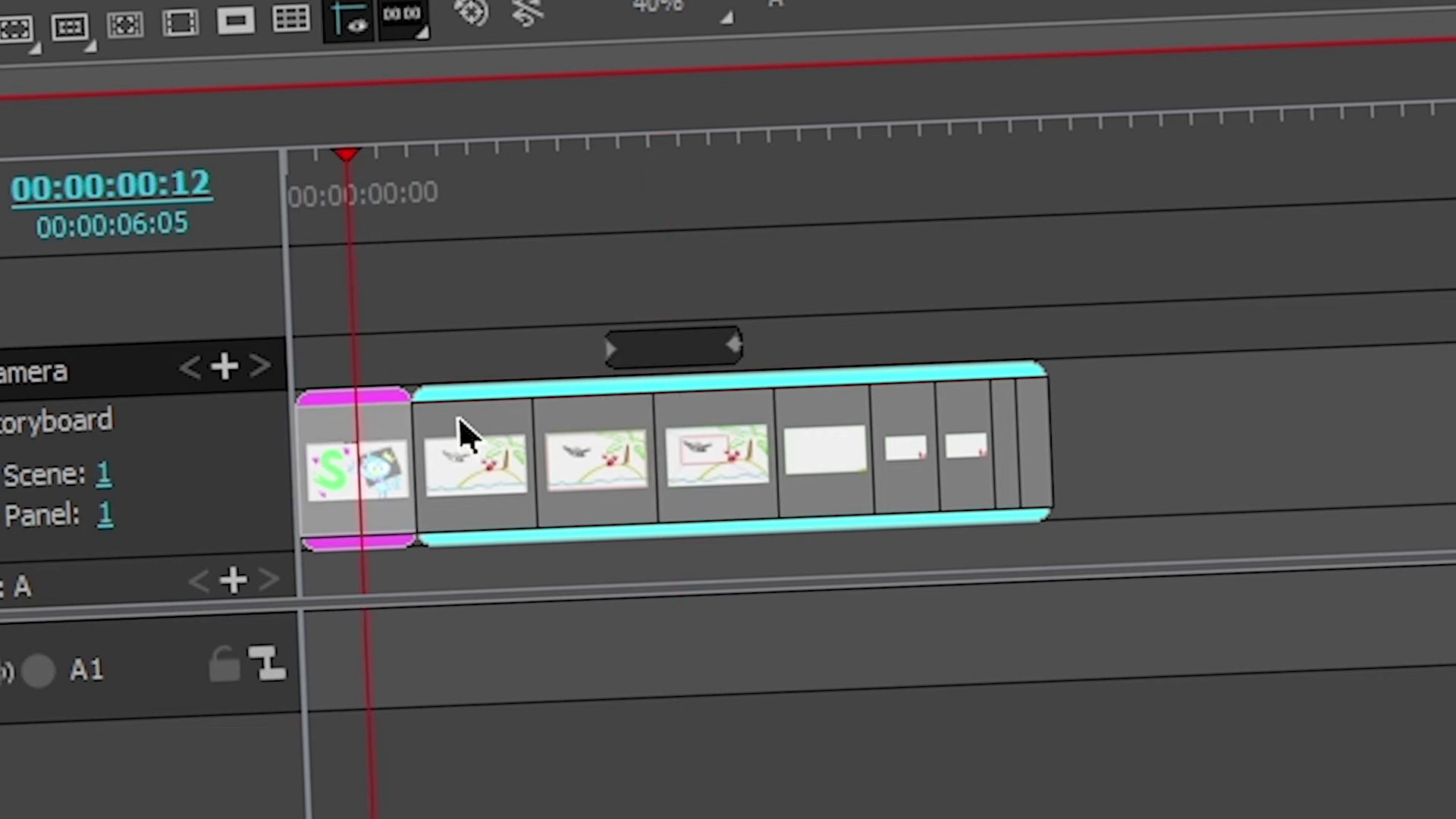
click(481, 194)
click(584, 189)
drag(611, 178, 1081, 243)
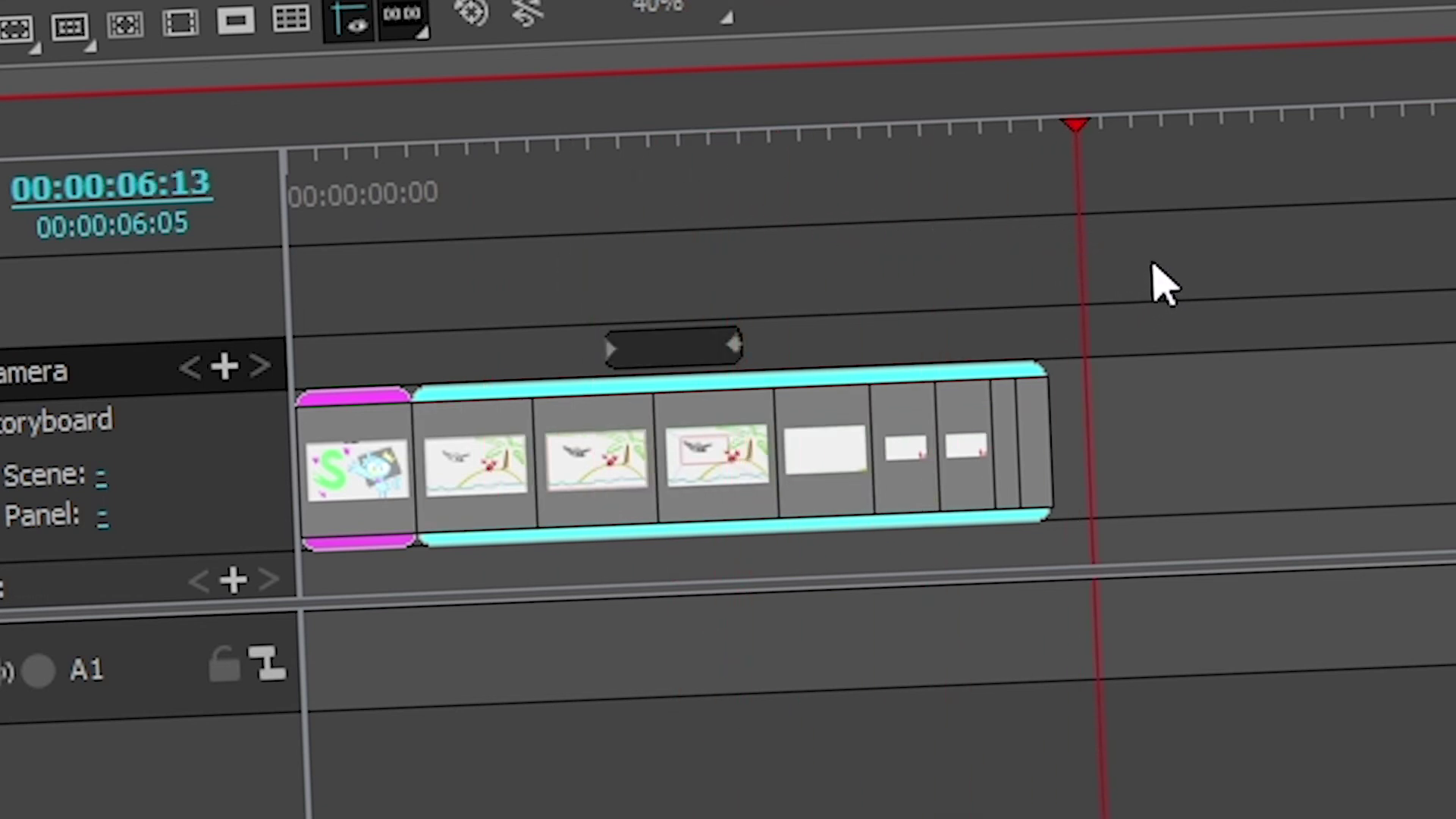